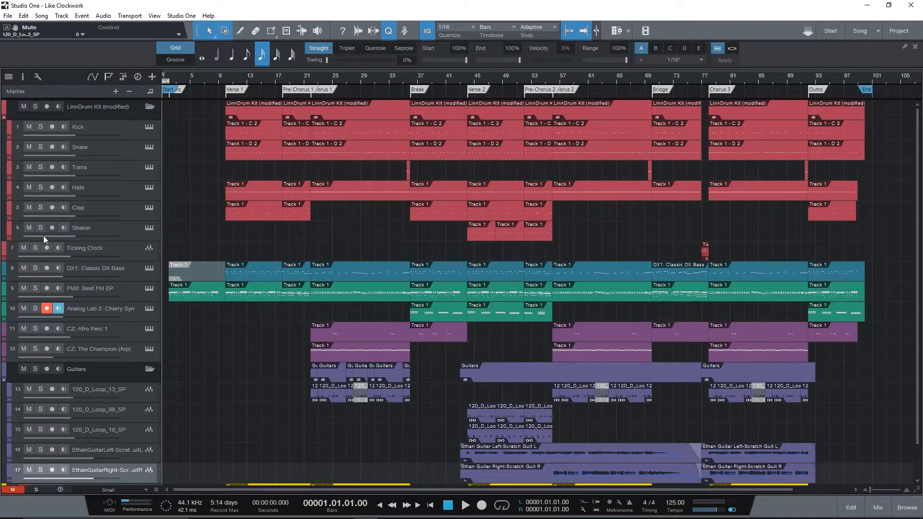
- Disarm recording and monitoring on the Analog Lab 2: Cherry Syn track and look over the full arrangement
click(46, 308)
scroll(198, 206, down, 2)
scroll(198, 205, up, 2)
scroll(197, 206, down, 2)
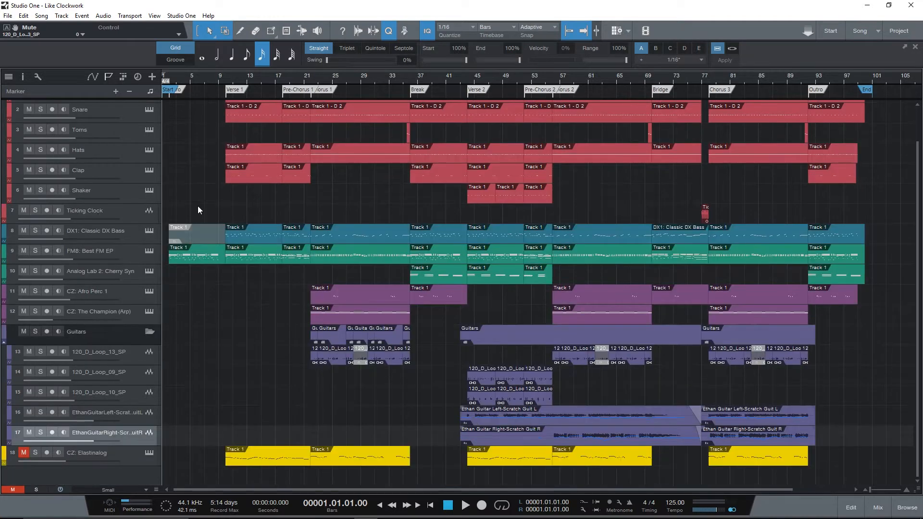
scroll(198, 206, up, 2)
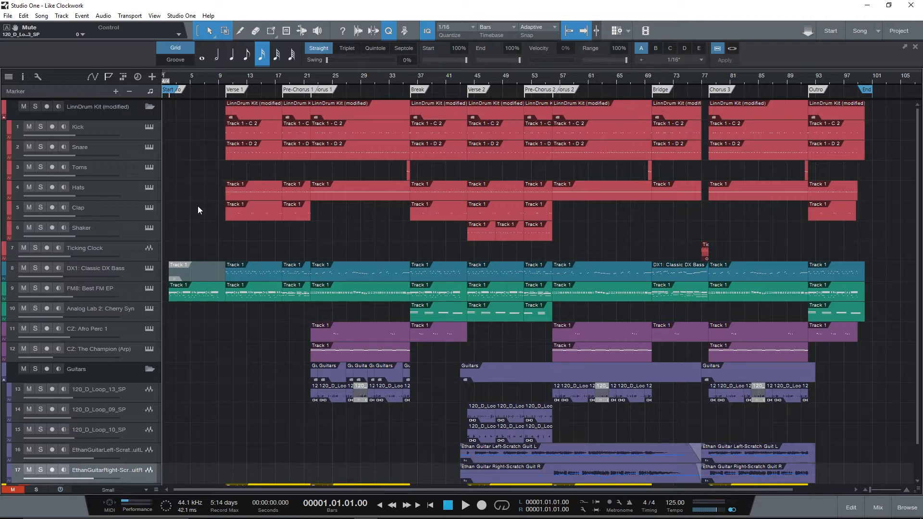
- Play the song from the start and view the Battery 4 drum kit behind the Kick track, closing it again
key(space)
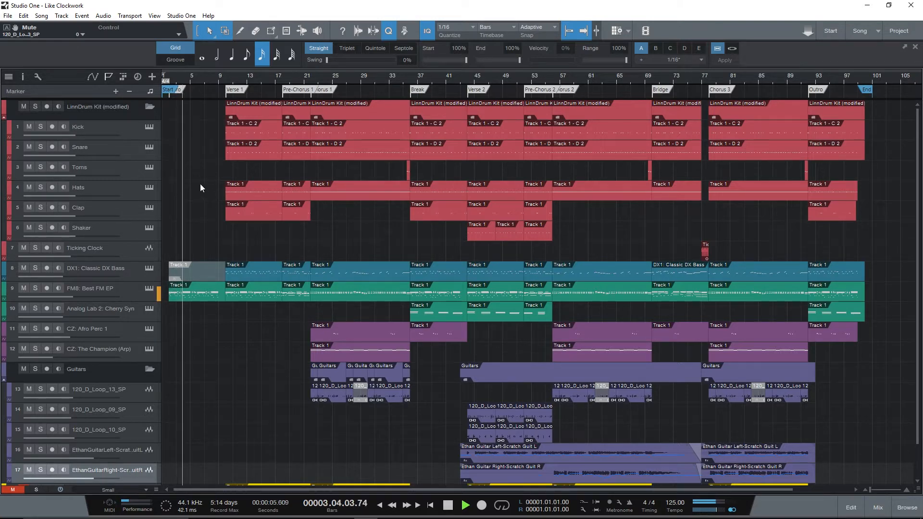
scroll(200, 181, down, 2)
scroll(200, 180, up, 2)
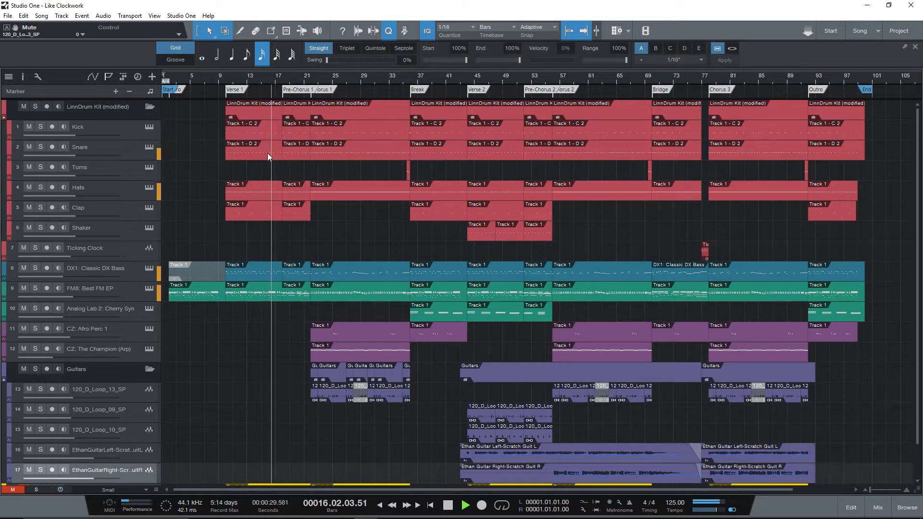
click(150, 128)
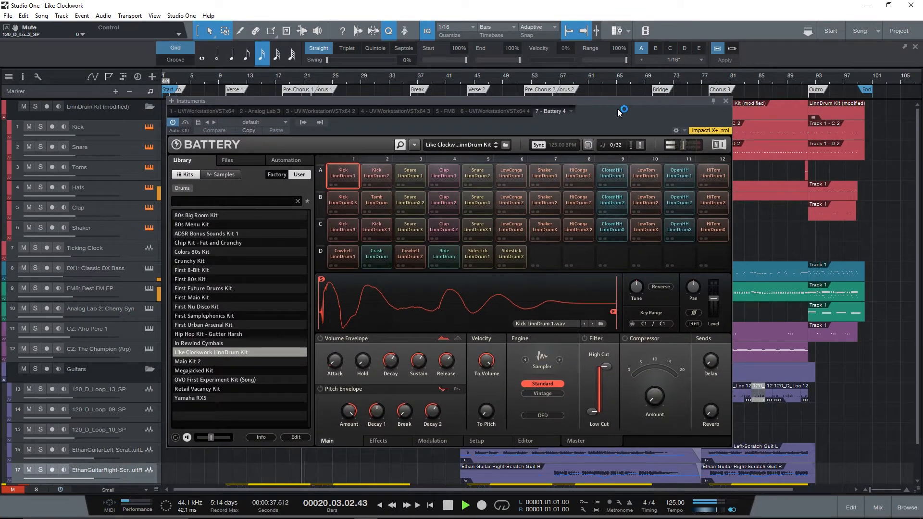
click(727, 103)
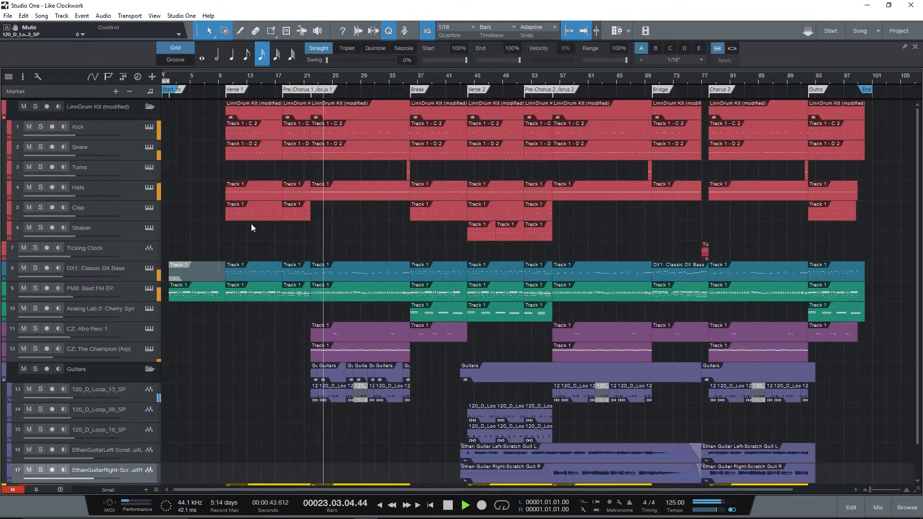
- During playback, view the instruments of the DX1: Classic DX Bass and FM8: Best FM EP tracks, closing each one
click(149, 268)
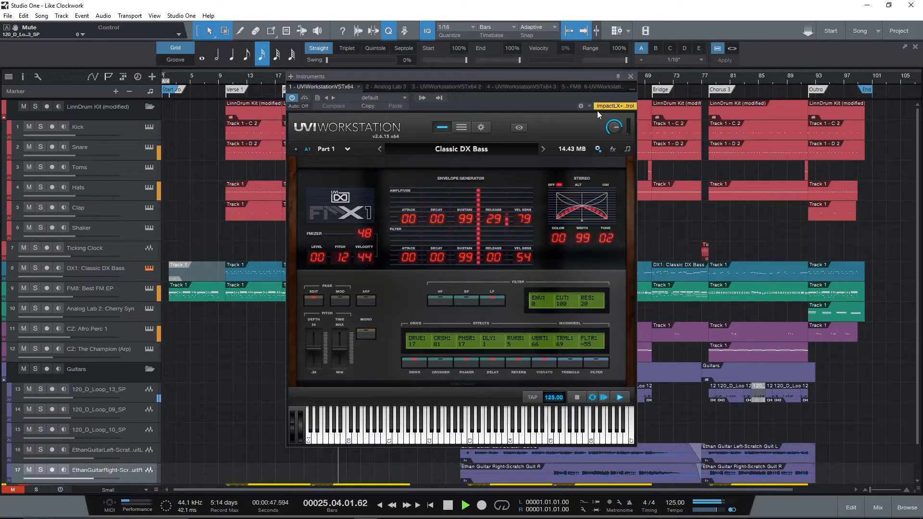
click(629, 76)
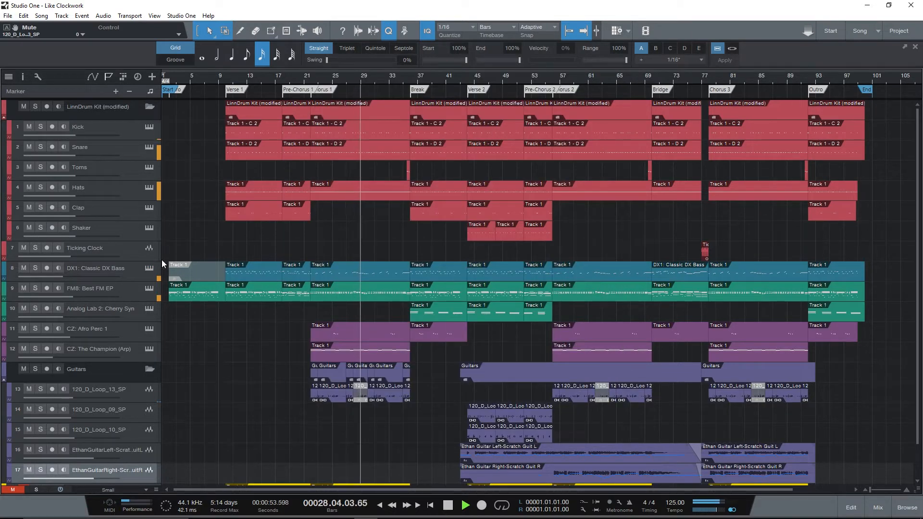
click(146, 290)
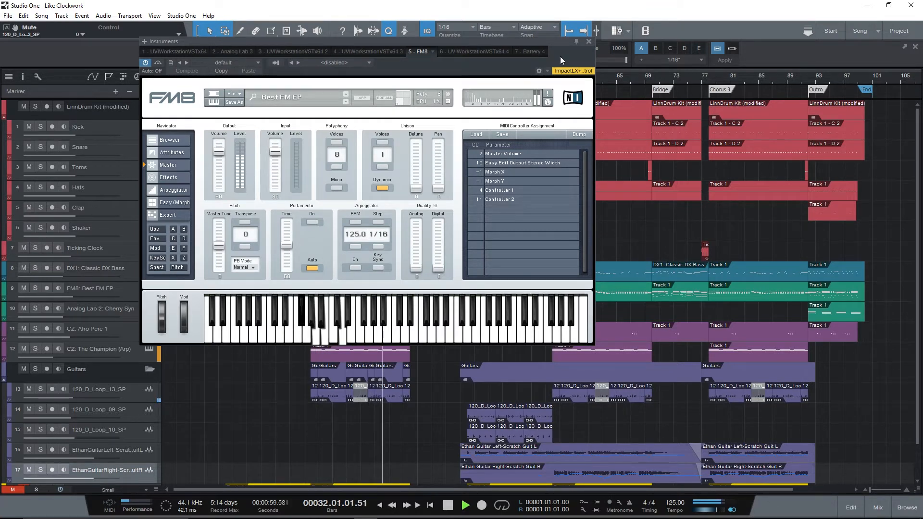
click(588, 42)
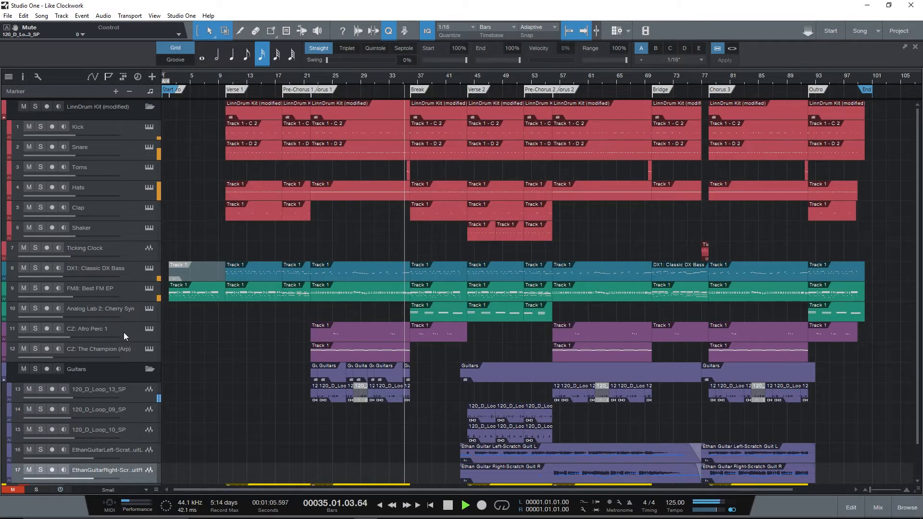
- View the CZ: Afro Perc 1 track's Cameo CZ instrument, bring its window toward the centre and close it
click(149, 329)
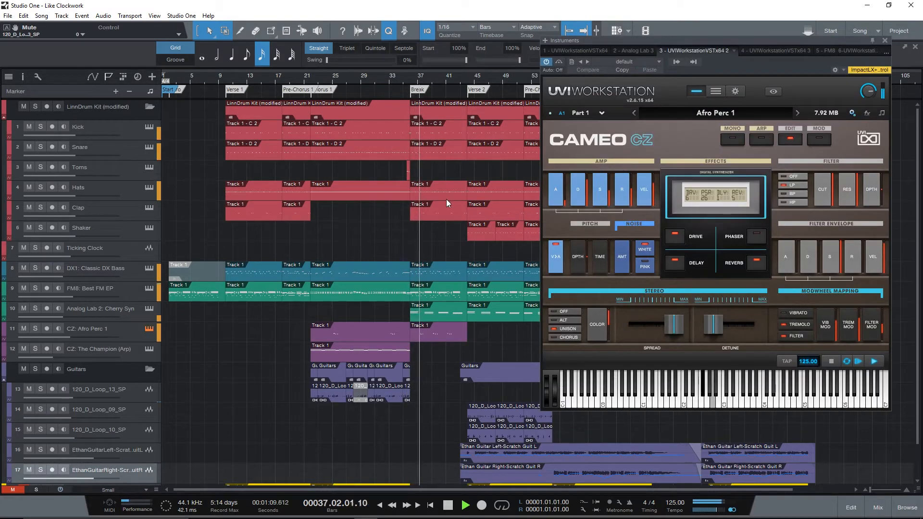
drag(743, 70, 535, 93)
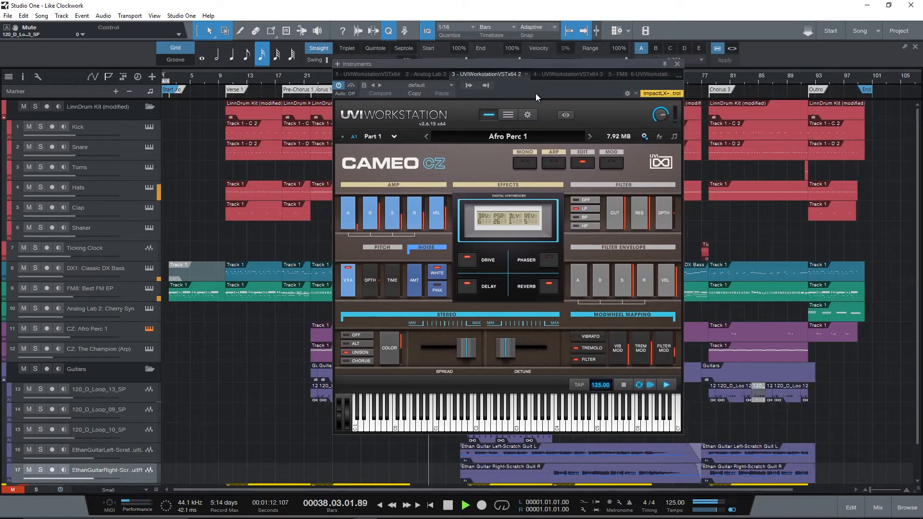
click(678, 64)
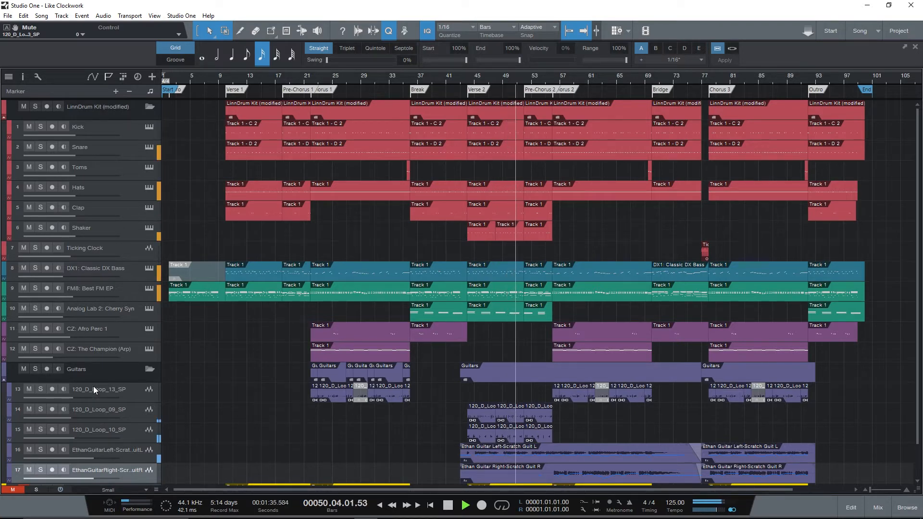
- Examine the Cherry Syn preset in the Analog Lab track's instrument and close the instrument window
click(148, 308)
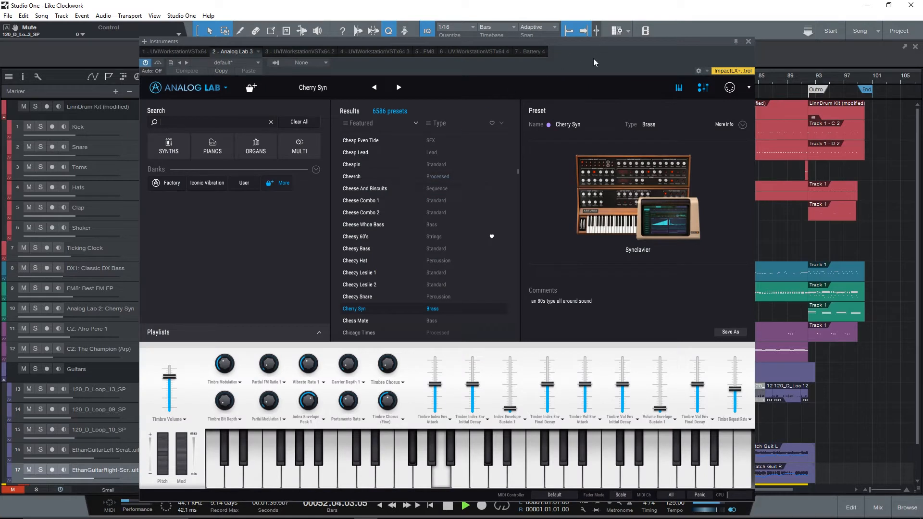
drag(593, 62, 594, 47)
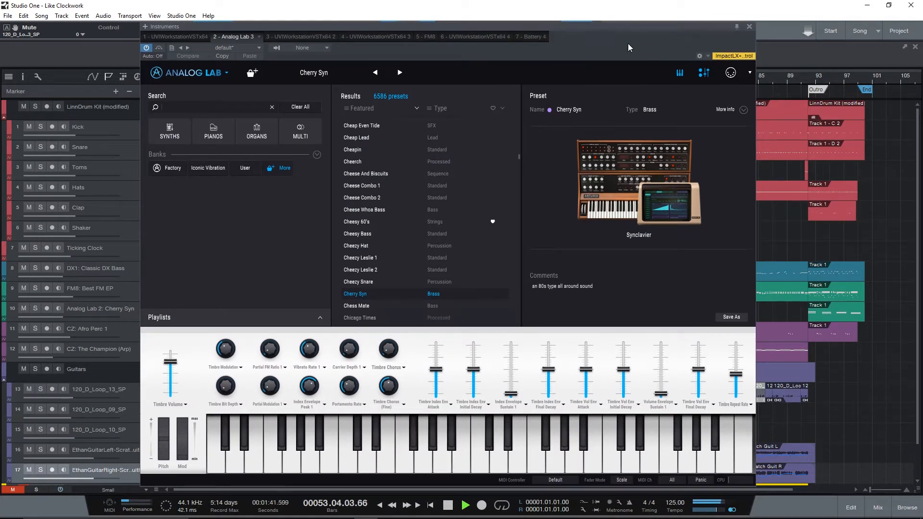
click(748, 27)
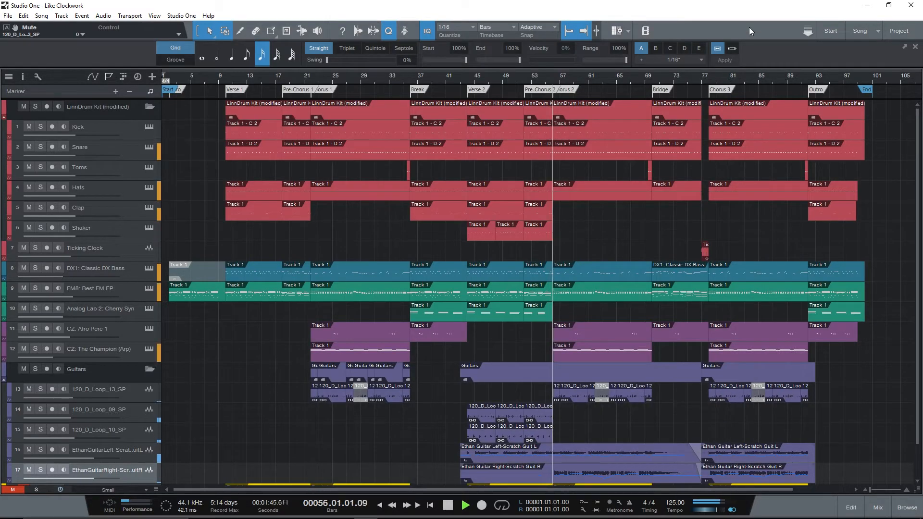
- Look over the mixing console and the CZ: The Champion (Arp) track's instrument, closing both again
key(F3)
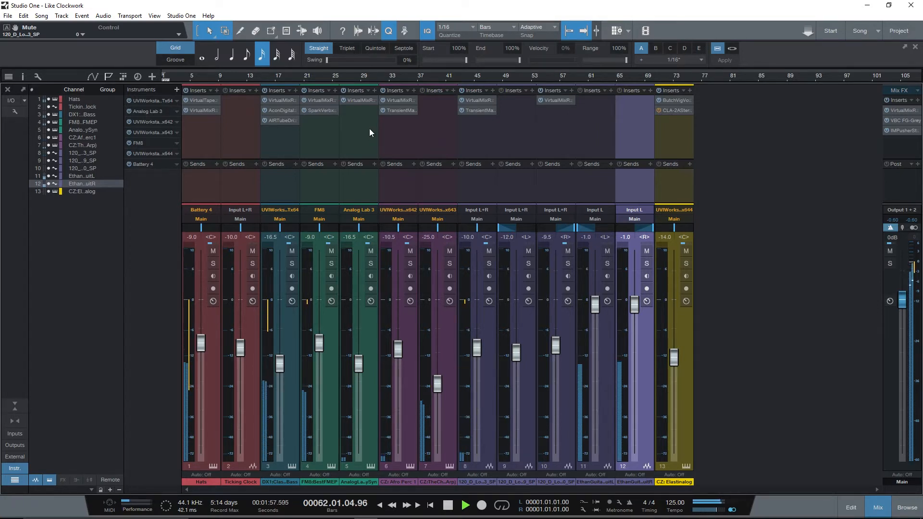
key(F3)
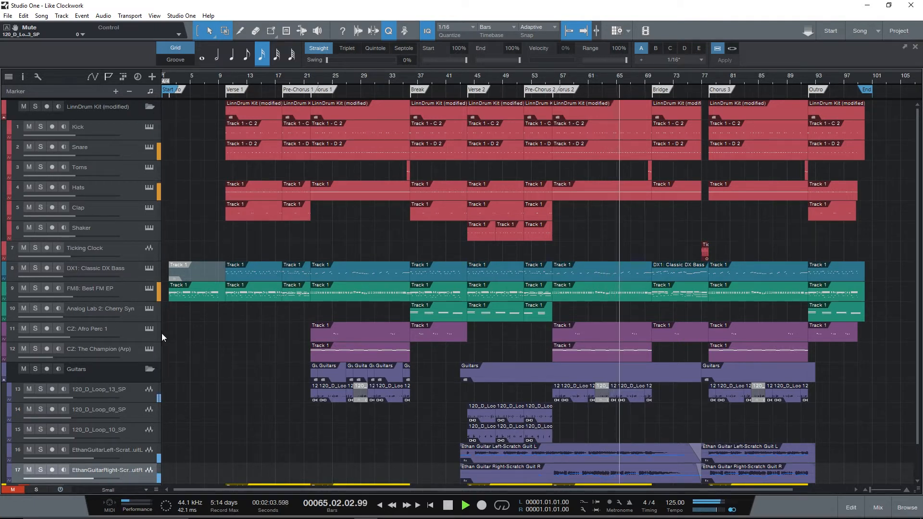
click(150, 350)
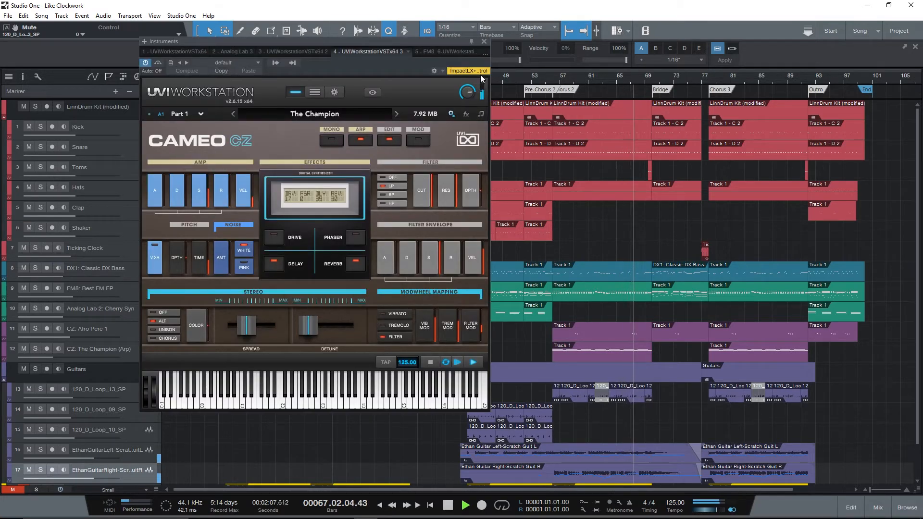
click(484, 42)
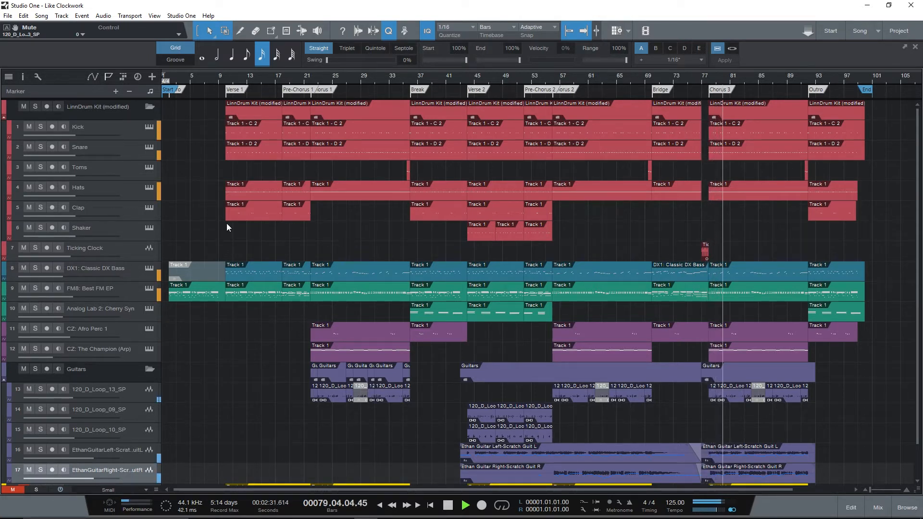
- Pin the FM8 instrument window, compare it side by side with the Classic DX Bass instrument, and close both
click(149, 289)
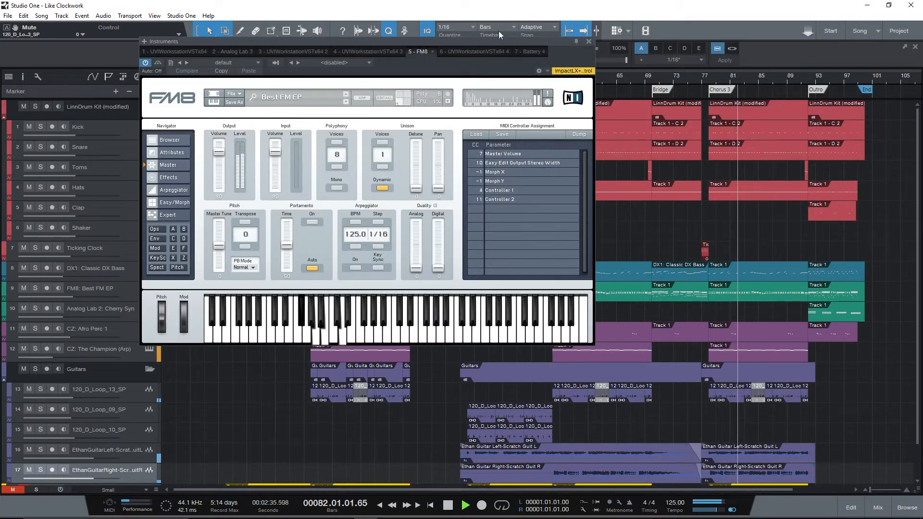
drag(483, 62, 707, 63)
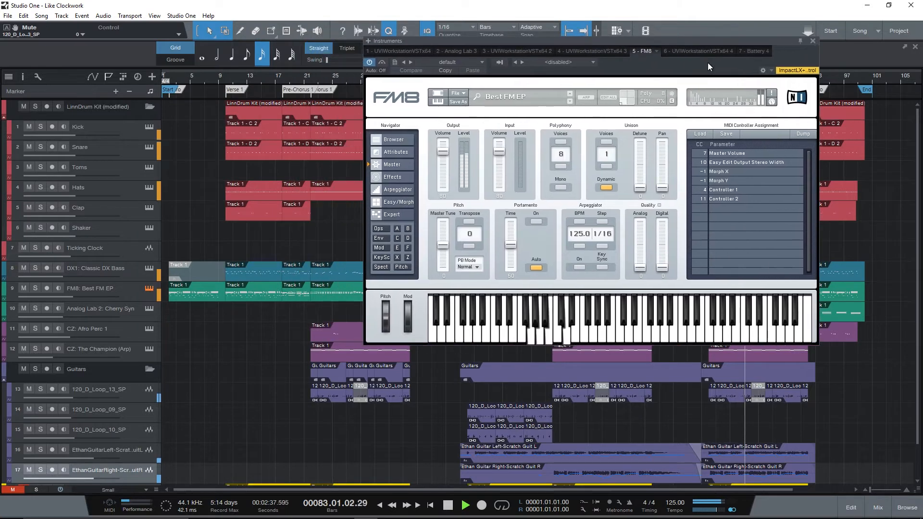
click(798, 43)
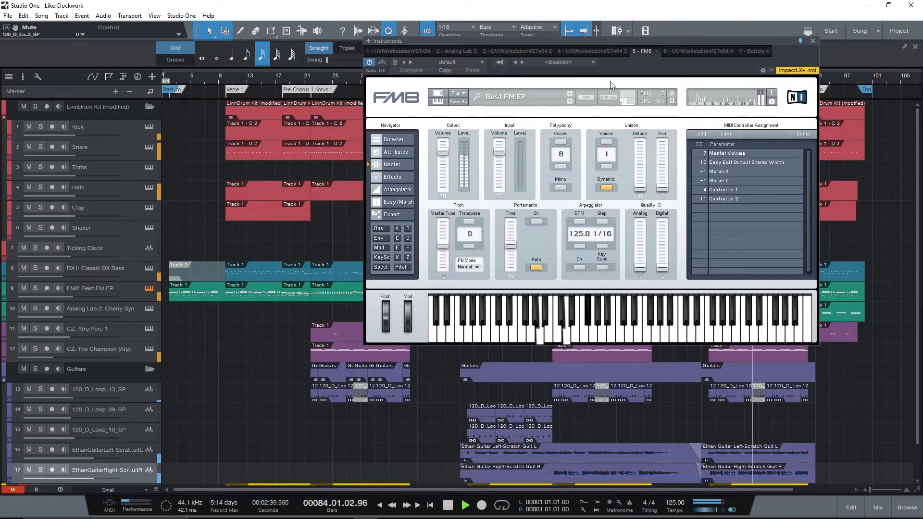
click(150, 268)
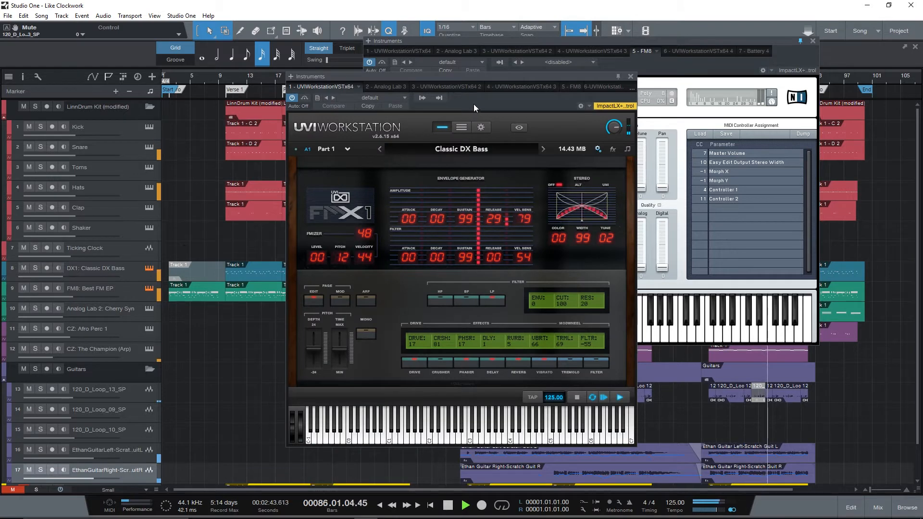
drag(474, 103, 262, 140)
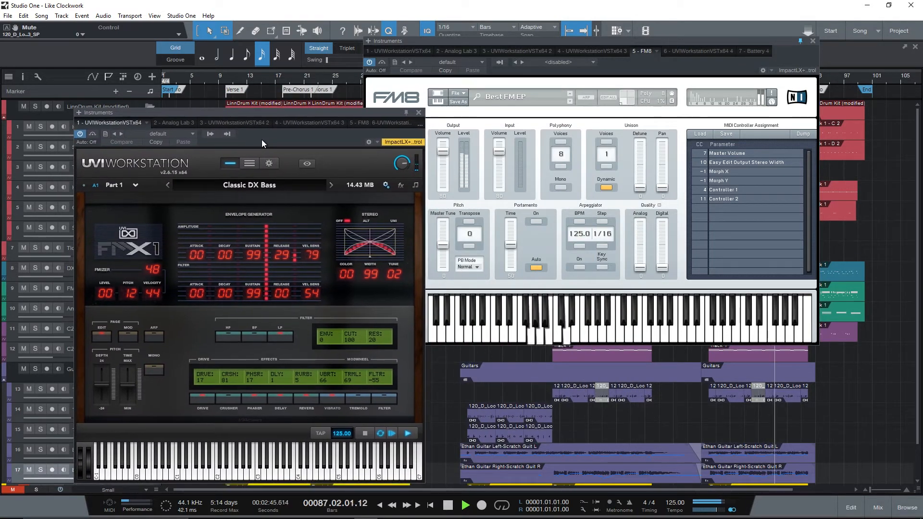
click(420, 114)
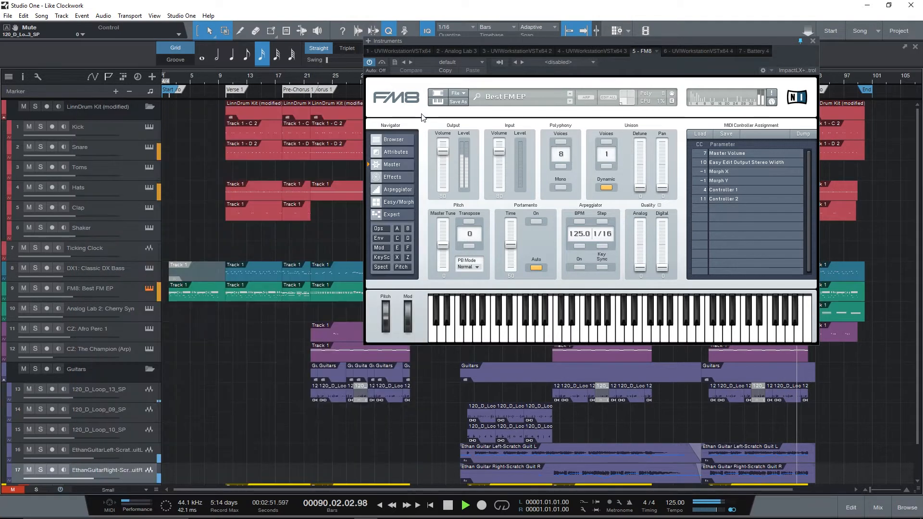
click(813, 41)
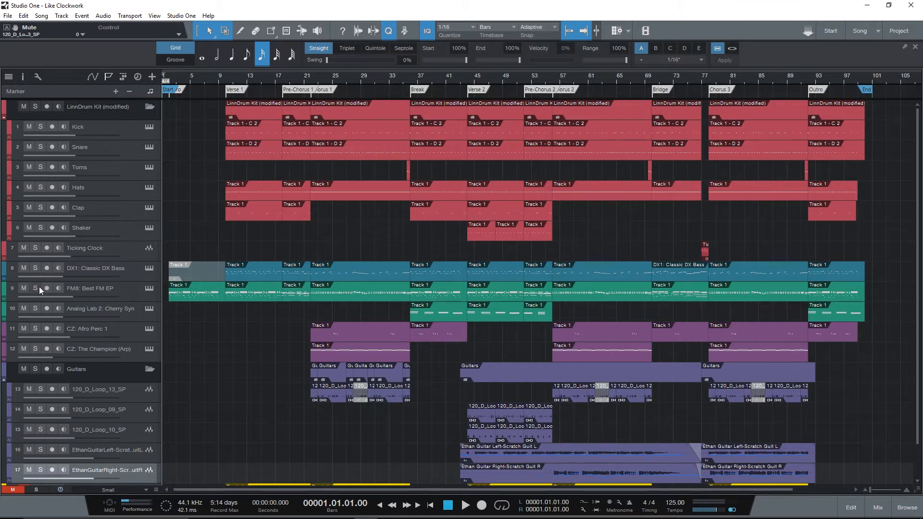
- Place the playhead at bar 10, the start of Verse 1, and briefly solo the CZ: Elastinalog track
scroll(50, 256, down, 2)
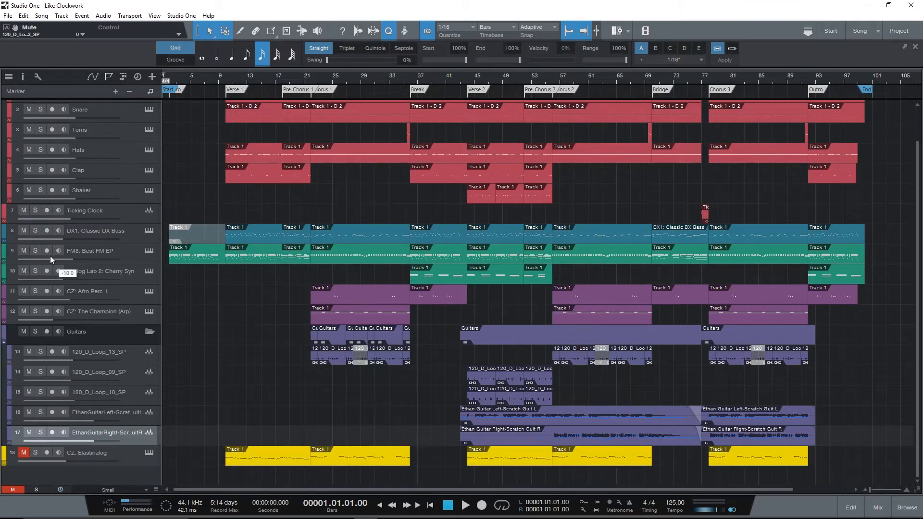
click(35, 452)
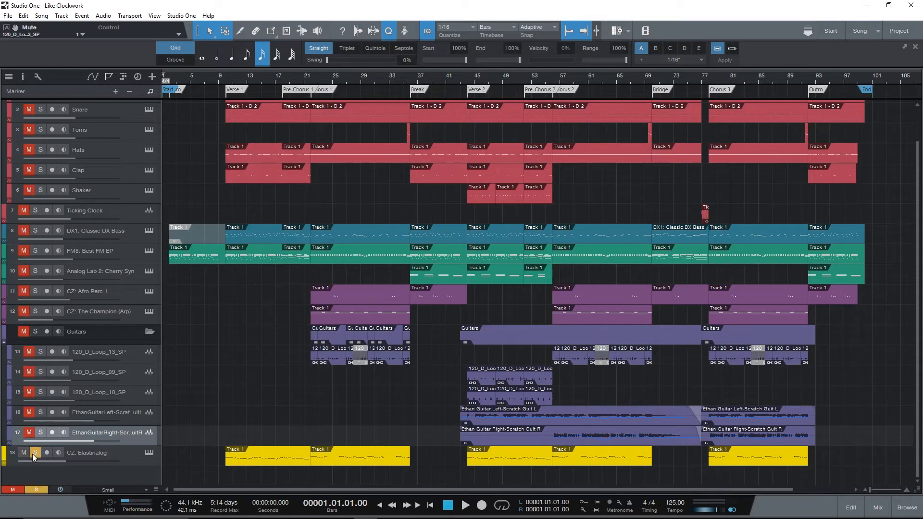
click(225, 76)
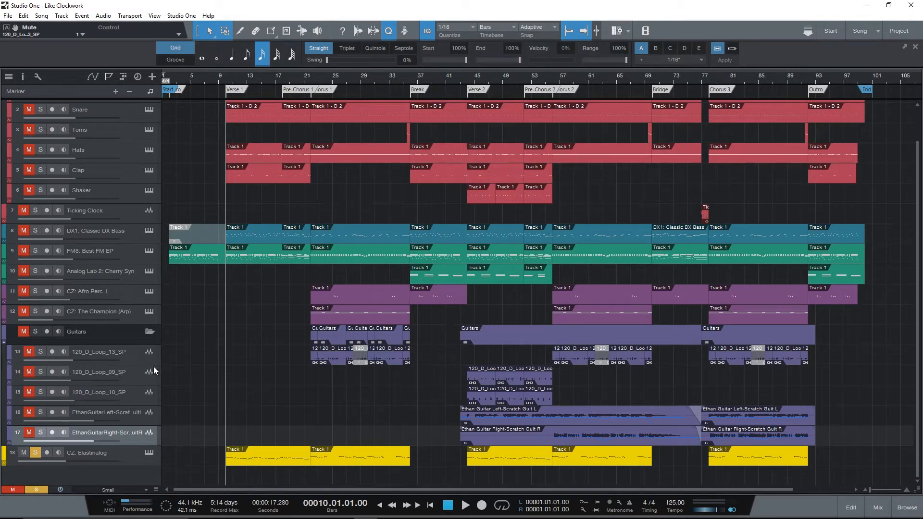
click(34, 453)
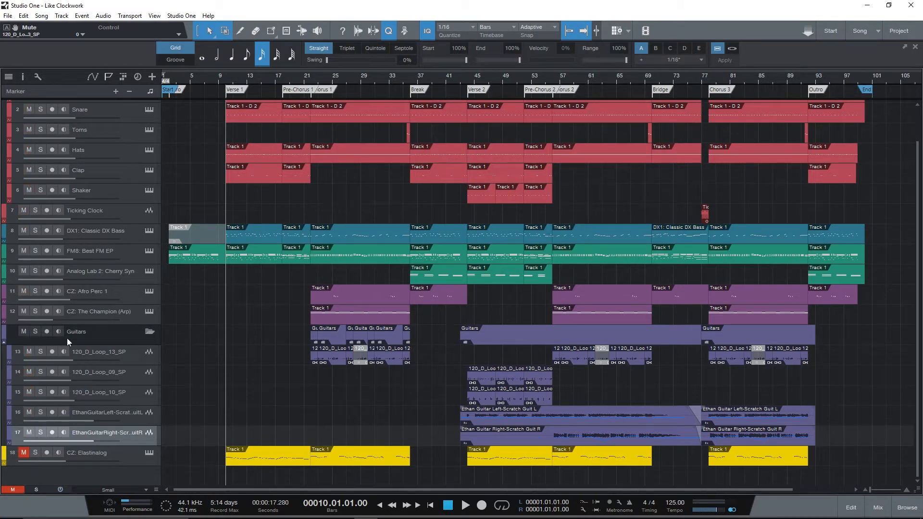
- Unmute the CZ: Elastinalog track and, after viewing its Cameo CZ instrument, play the song from bar 10
click(151, 452)
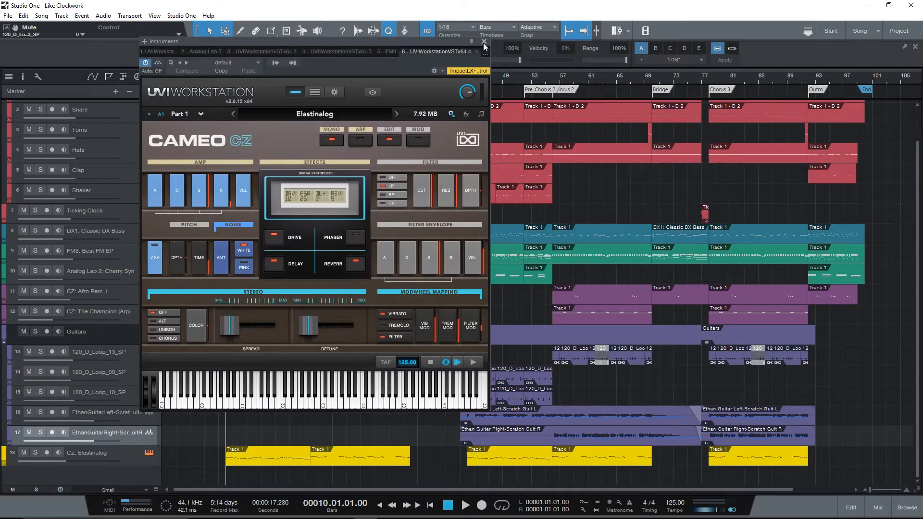
click(484, 42)
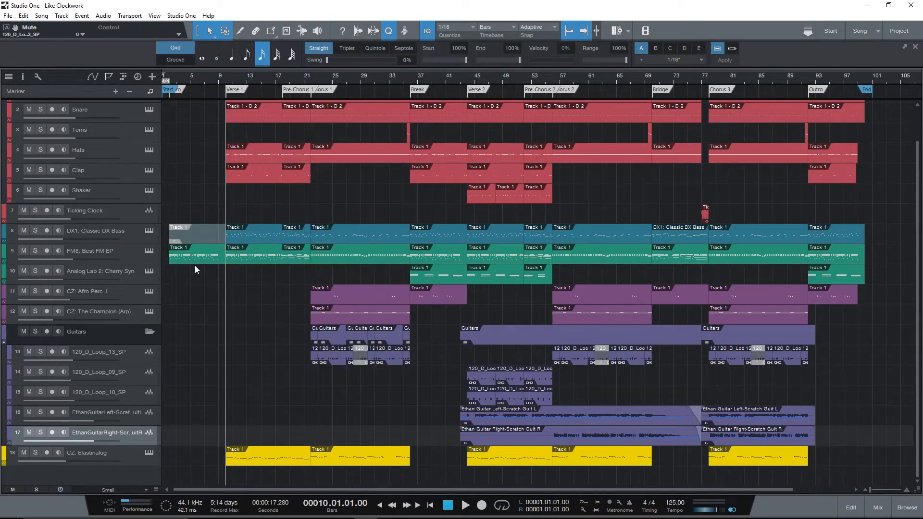
scroll(195, 269, up, 2)
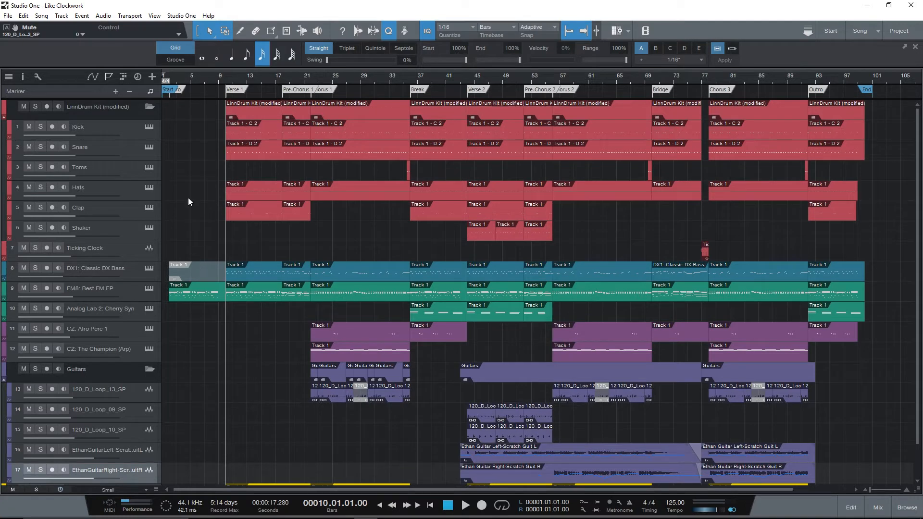
key(space)
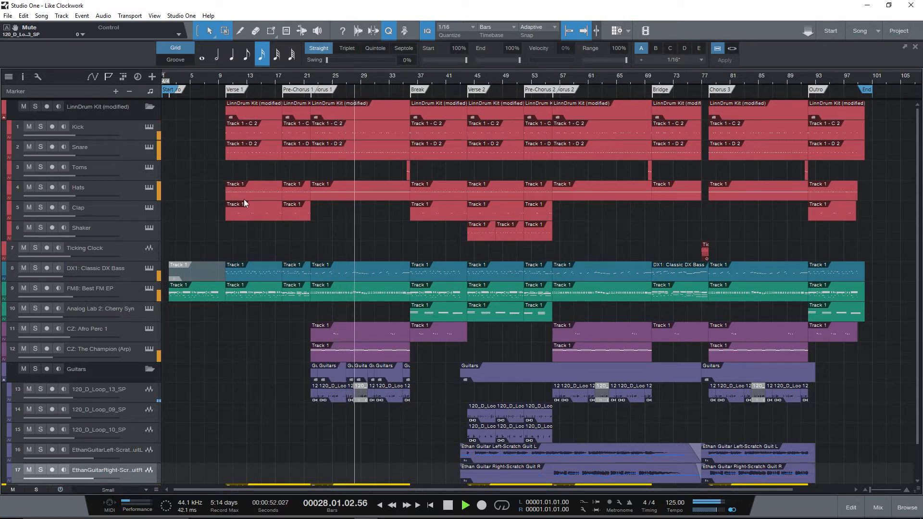
- Stop playback and mute the CZ: Elastinalog track
scroll(254, 256, down, 2)
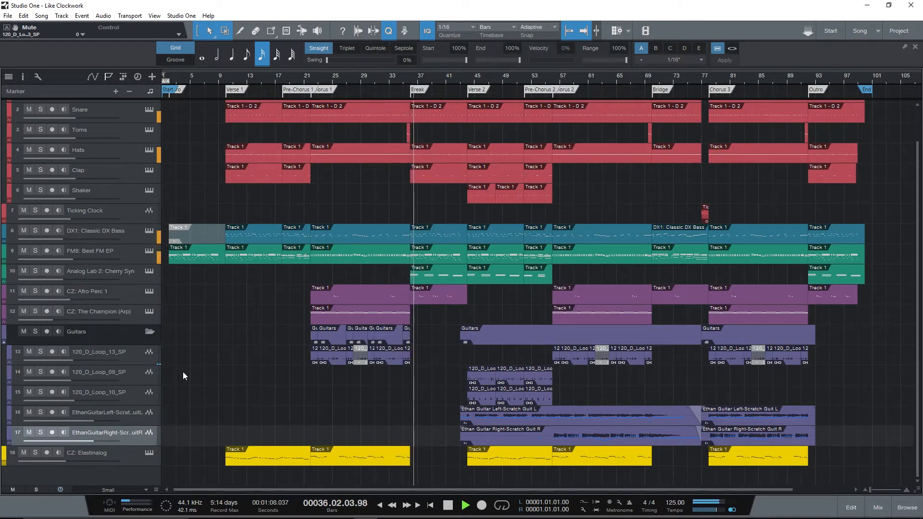
key(space)
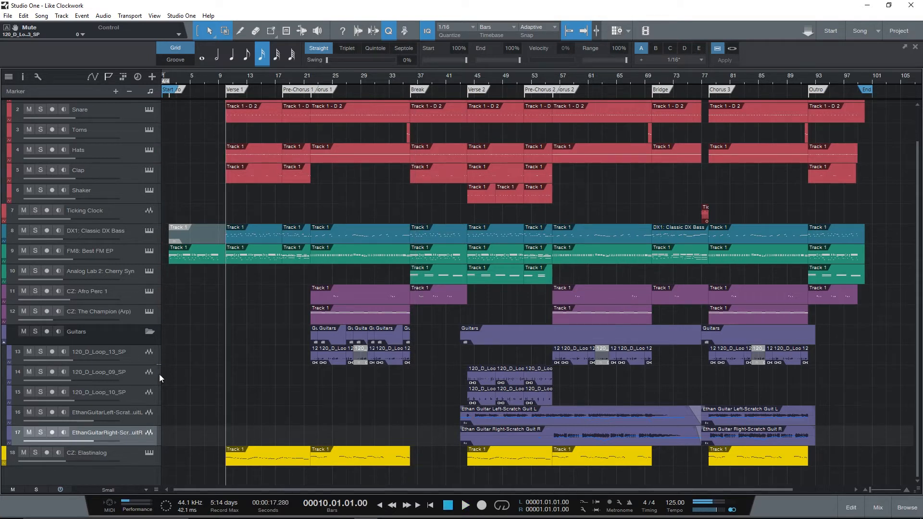
click(24, 452)
scroll(259, 342, up, 2)
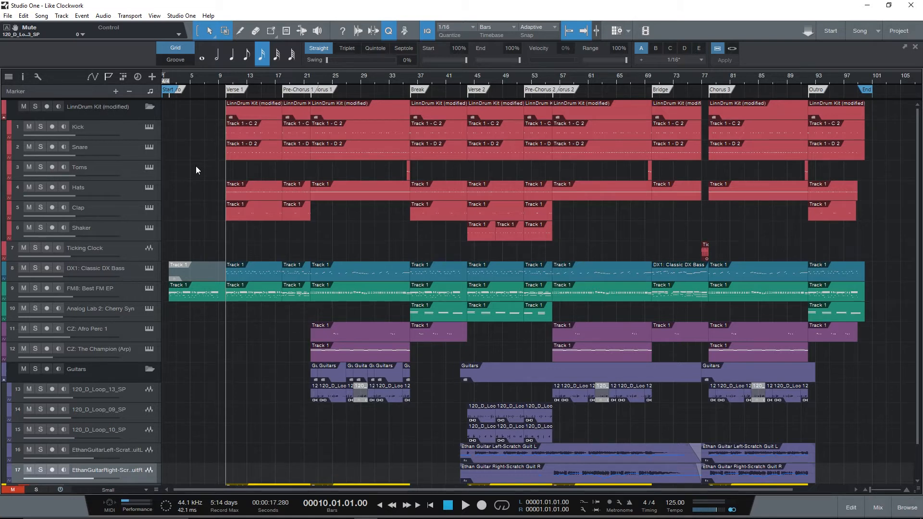
- Solo the FM8: Best FM EP track and open its FM8 instrument window, placed clear of the track list
click(35, 288)
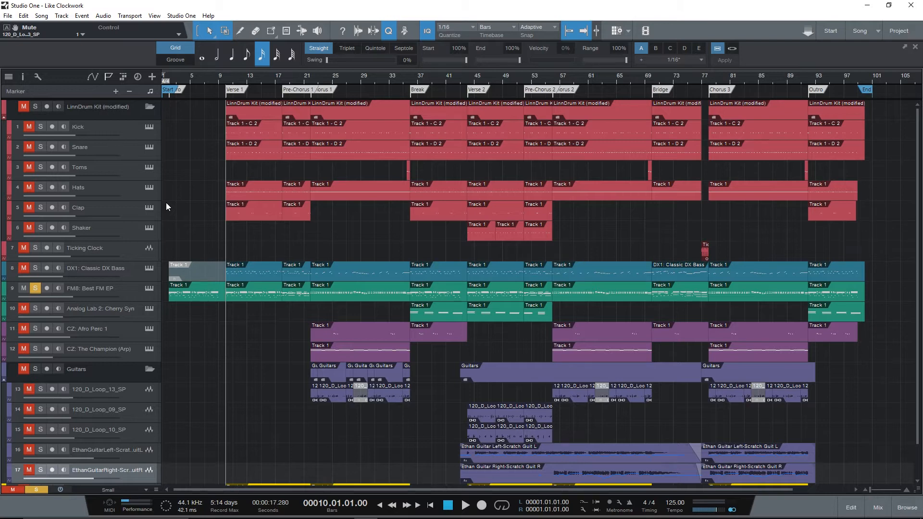
click(149, 288)
drag(621, 72, 511, 157)
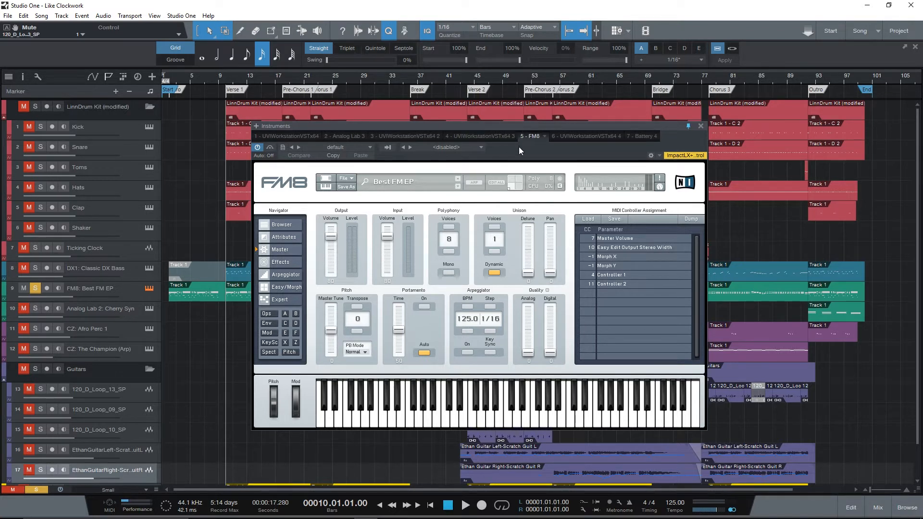
drag(519, 148, 696, 121)
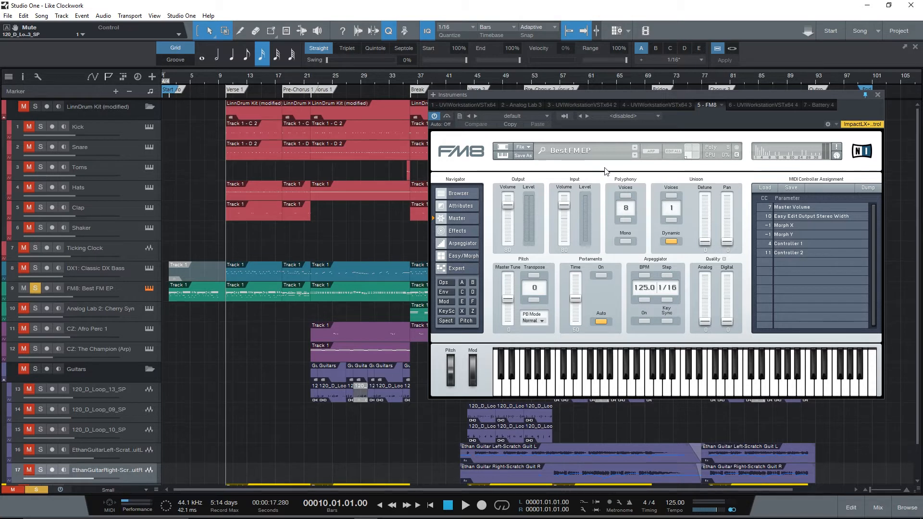
- Play the soloed FM8: Best FM EP track from bar 10 and display its track settings and inserts
key(space)
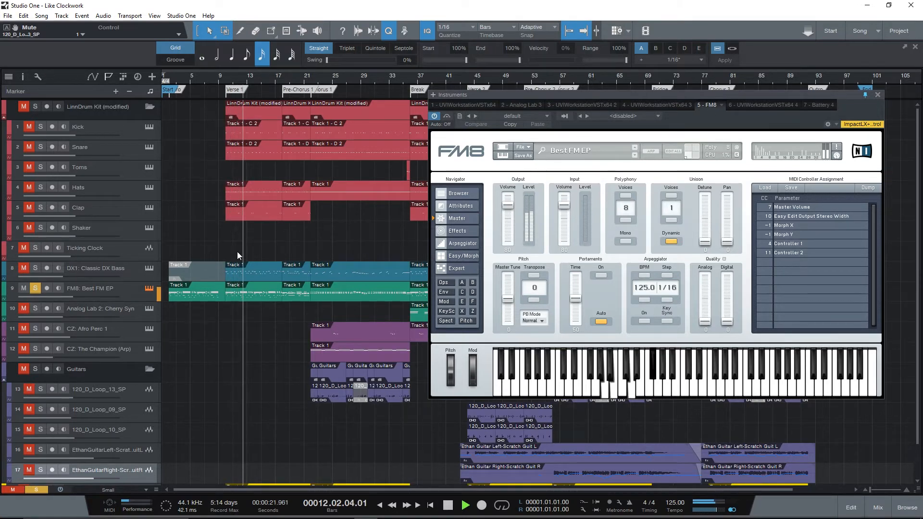
key(F4)
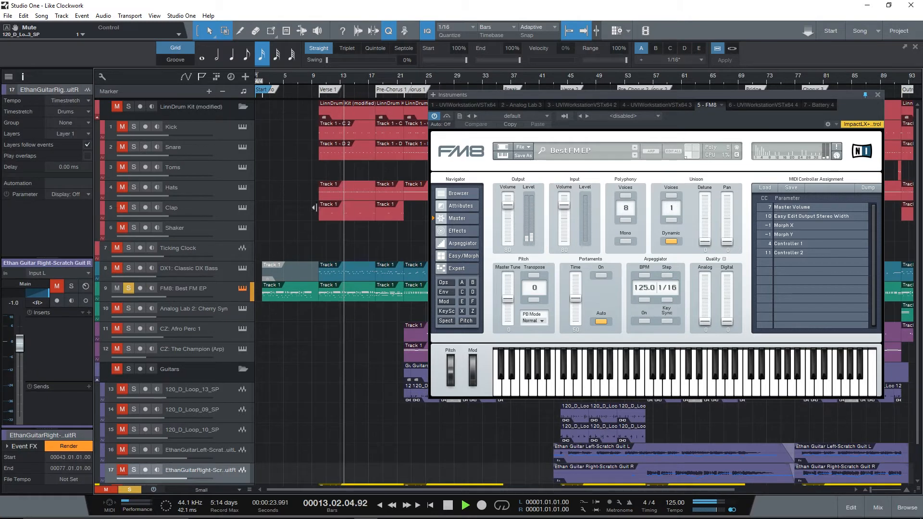
mouse_move(719, 114)
mouse_down()
mouse_move(754, 121)
mouse_move(731, 111)
mouse_up()
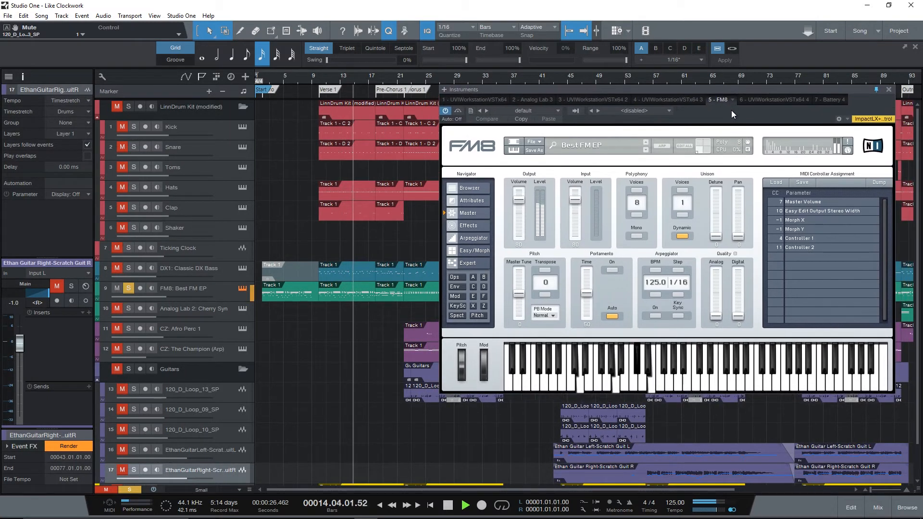
click(222, 297)
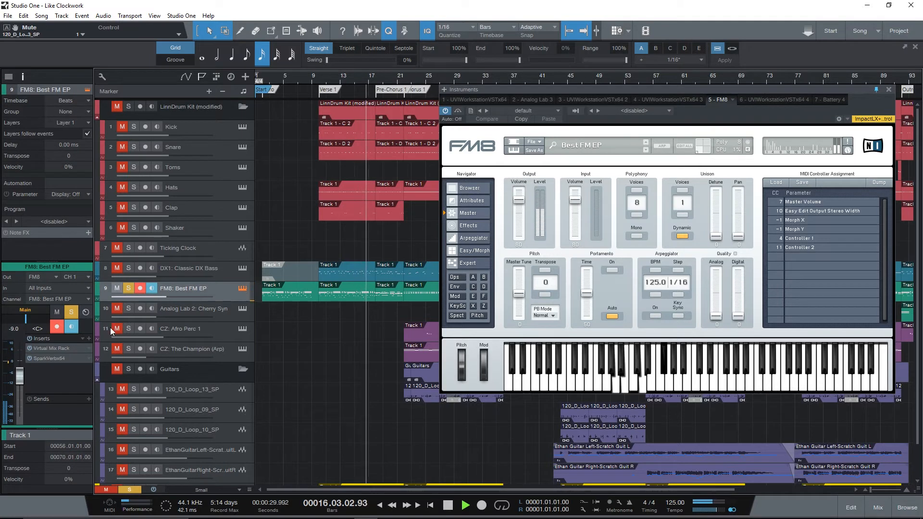
- View the FM8: Best FM EP track's Virtual Mix Rack insert and compare the sound with it bypassed and active
click(50, 348)
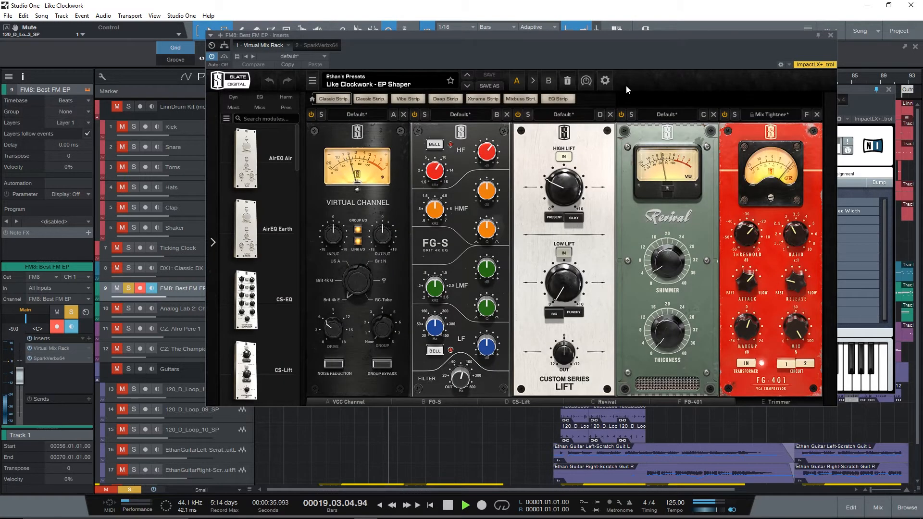
drag(631, 62, 408, 97)
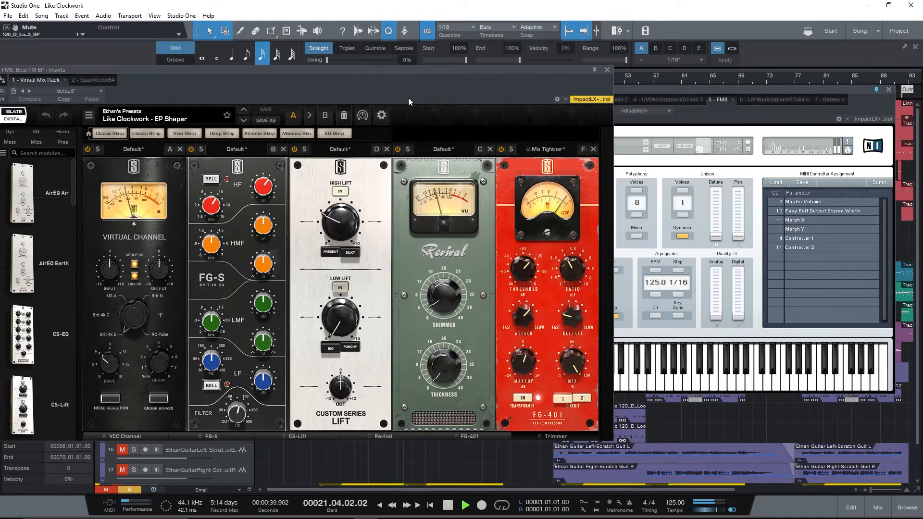
drag(408, 97, 503, 96)
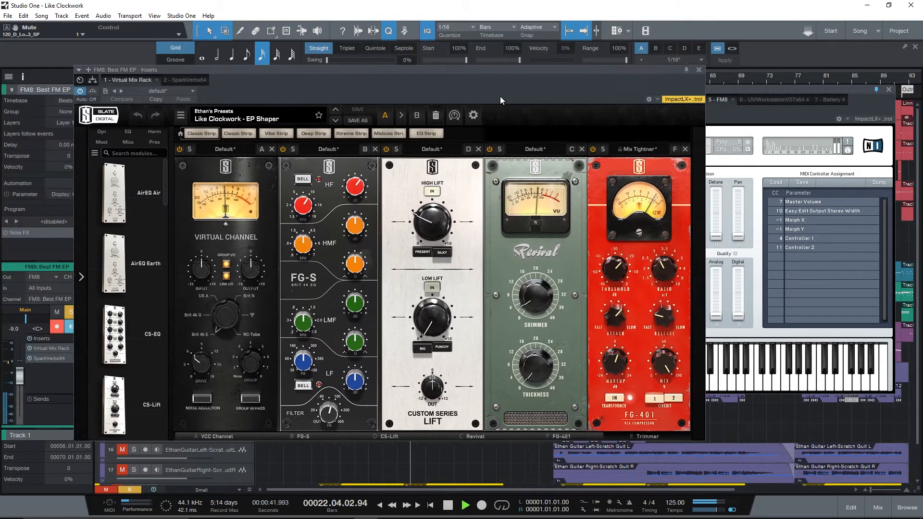
click(97, 91)
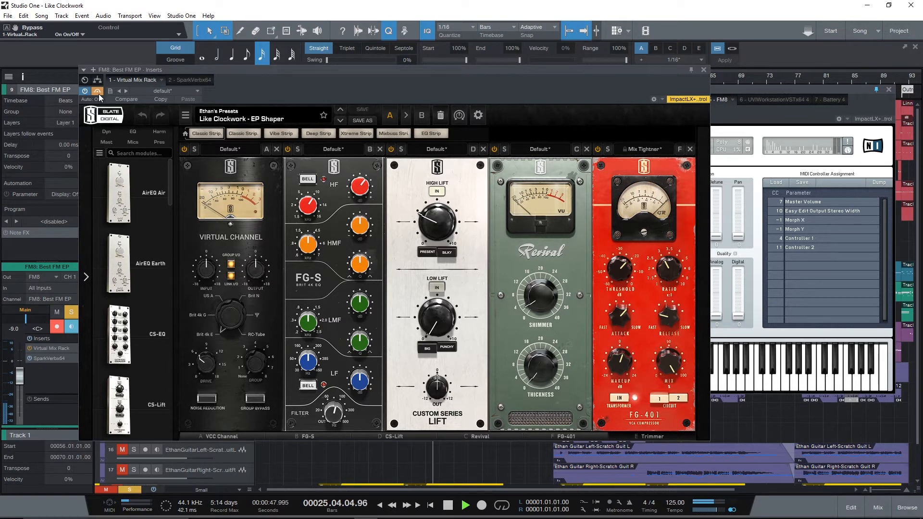
click(98, 92)
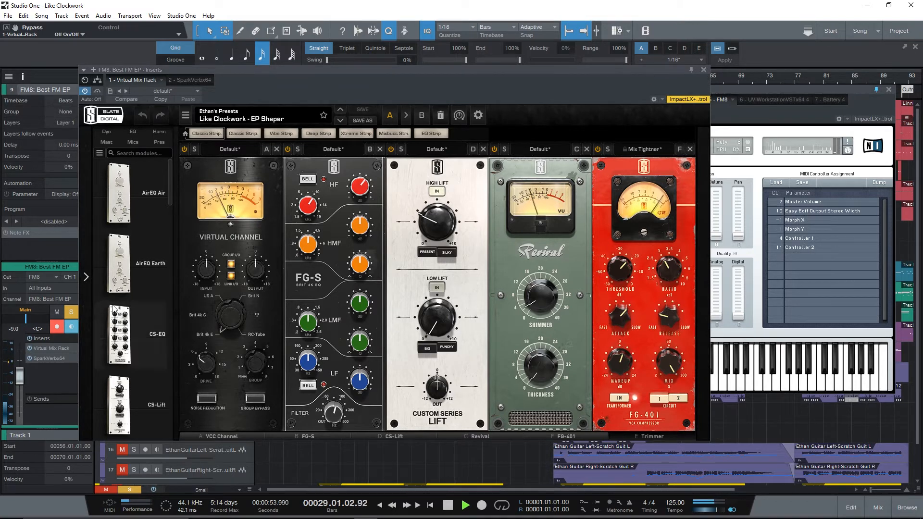
- View the FM8: Best FM EP track's SparkVerb insert and compare the sound with it bypassed and active
click(56, 359)
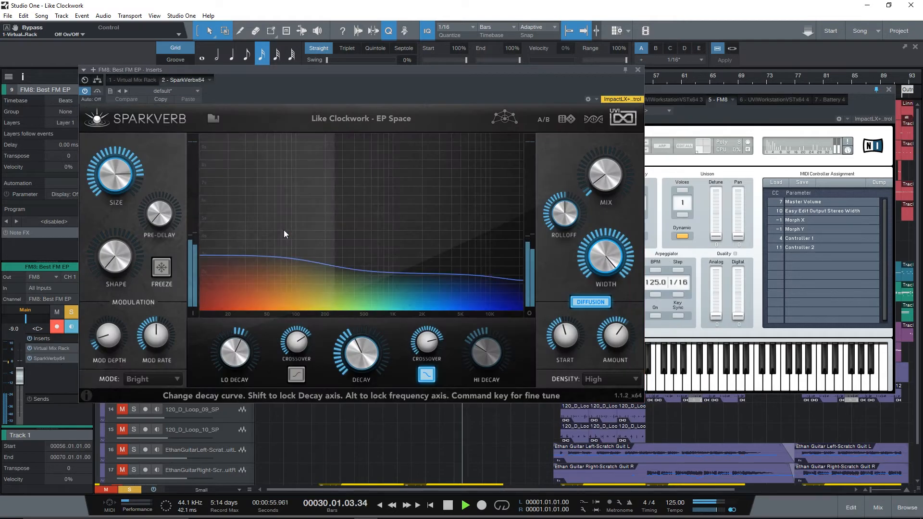
drag(406, 85, 511, 82)
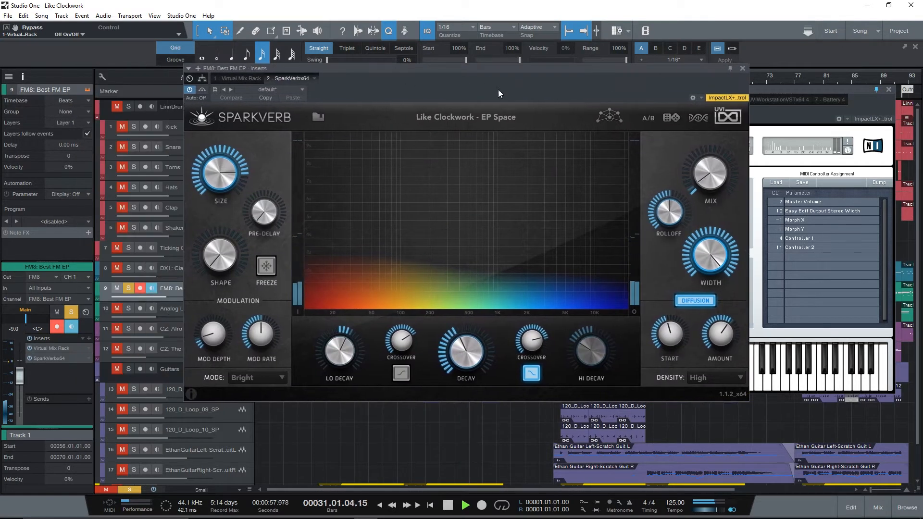
click(201, 90)
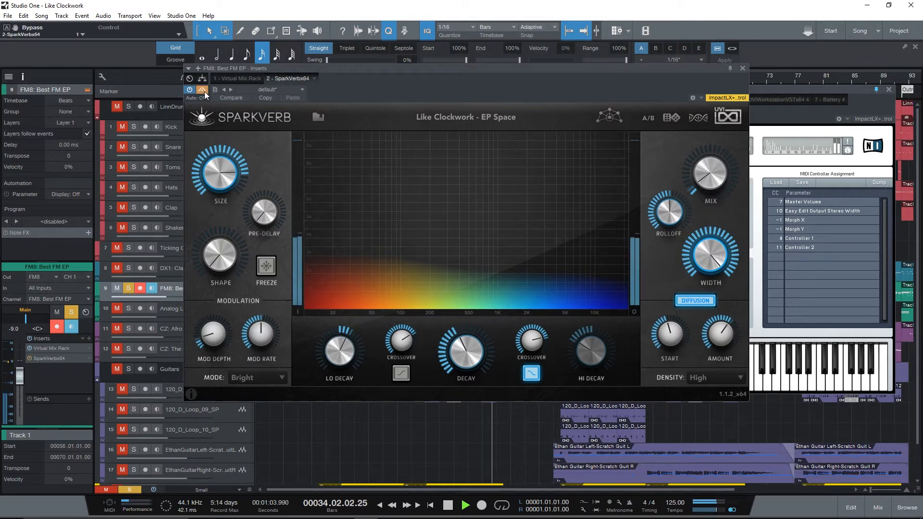
click(203, 91)
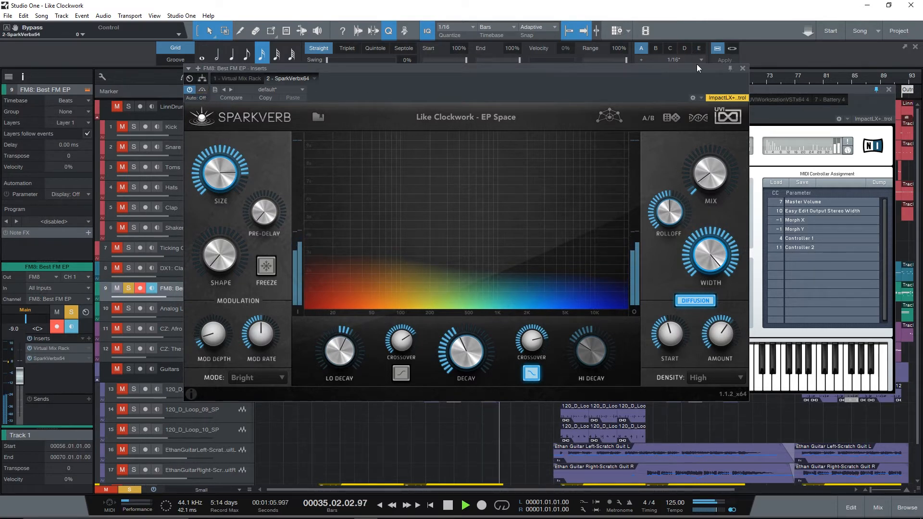
- Close the SparkVerb and FM8 windows and stop playback
click(744, 67)
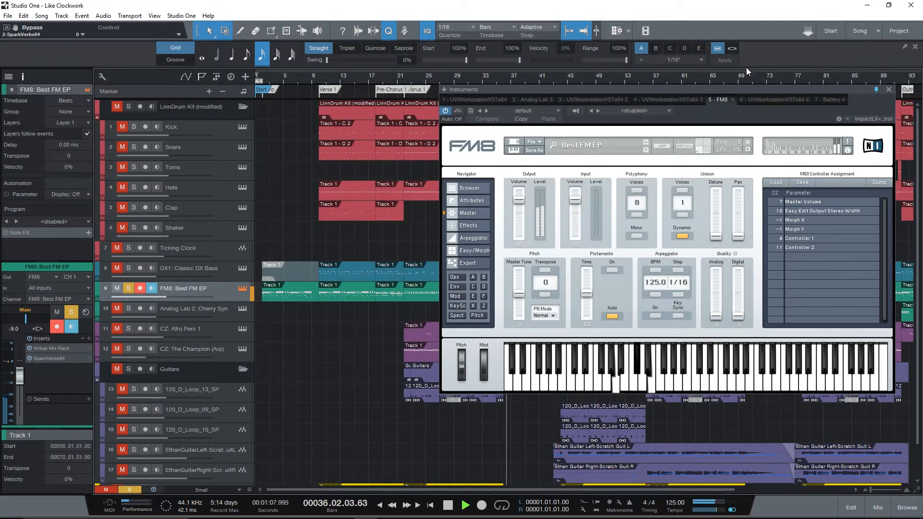
click(888, 90)
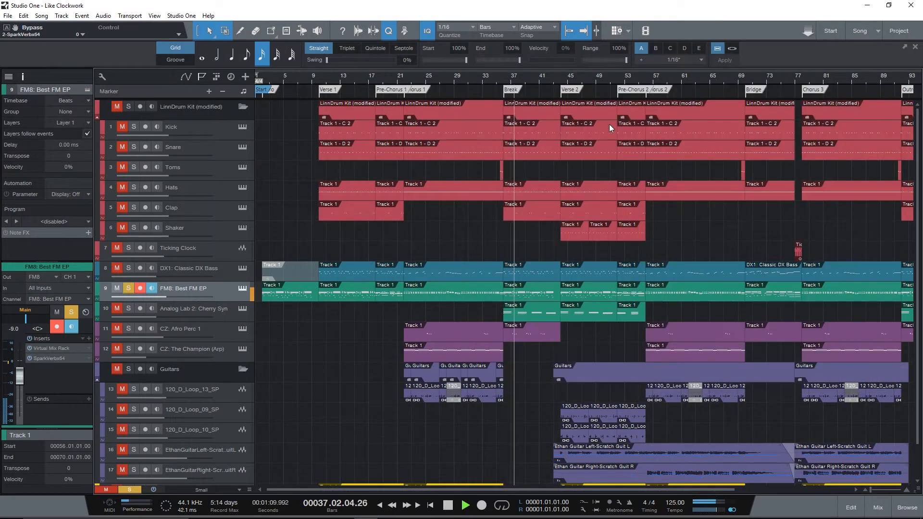
key(space)
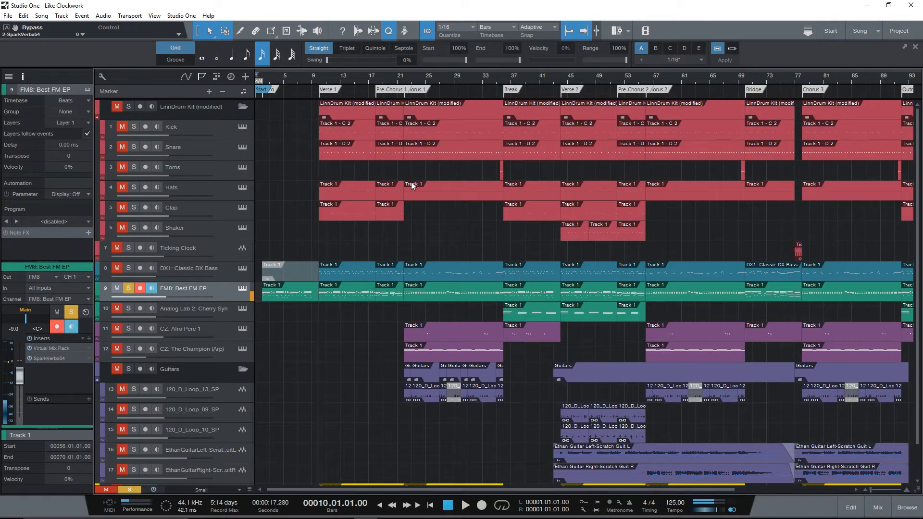
- Solo DX1: Classic DX Bass along with FM8: Best FM EP and open the bass instrument window, placed clear of the track list
click(126, 289)
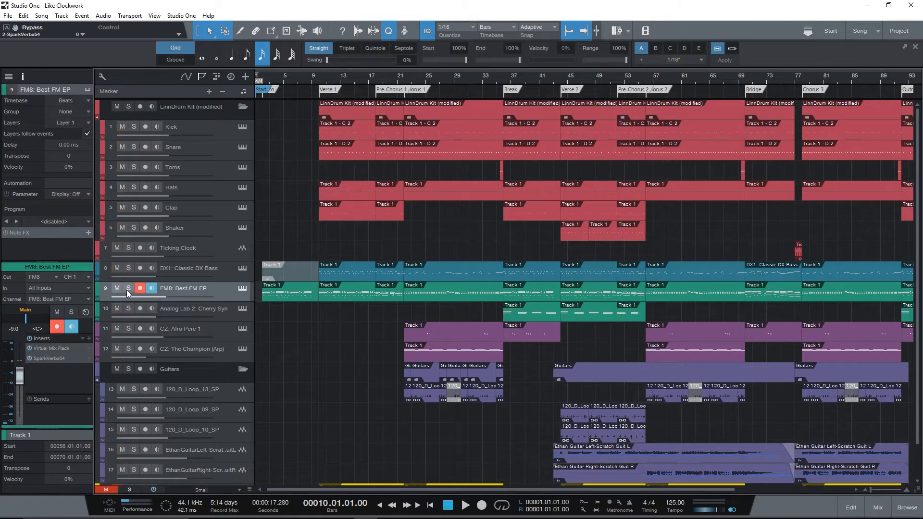
click(128, 288)
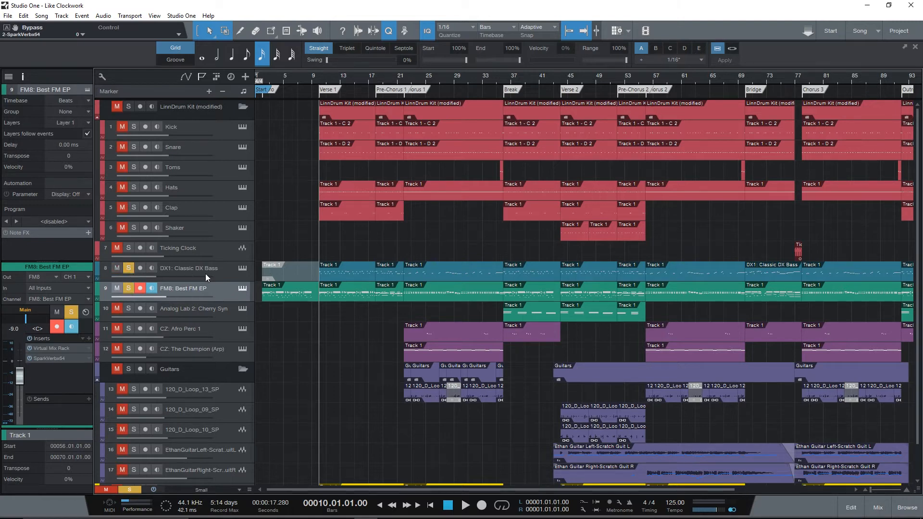
click(242, 268)
drag(288, 143, 697, 62)
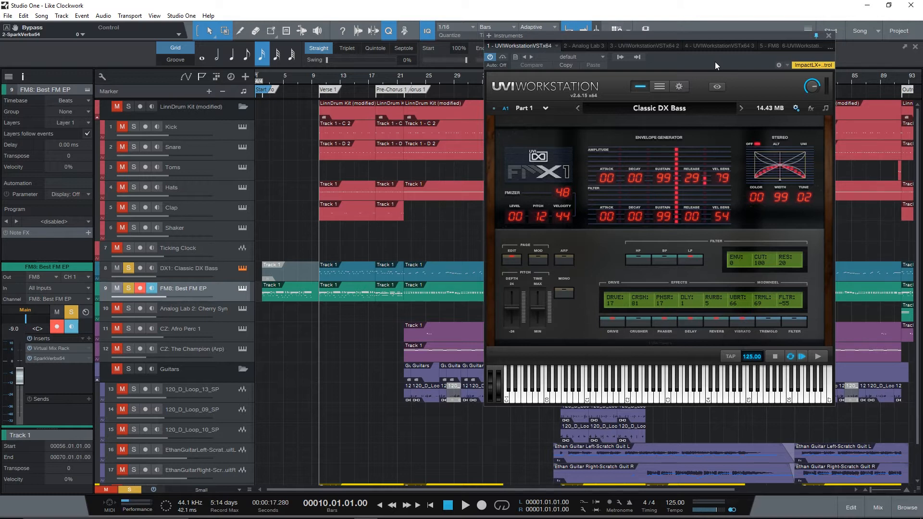
- Play the DX1: Classic DX Bass track alone from bar 10, and again together with the re-soloed FM8: Best FM EP track
click(129, 288)
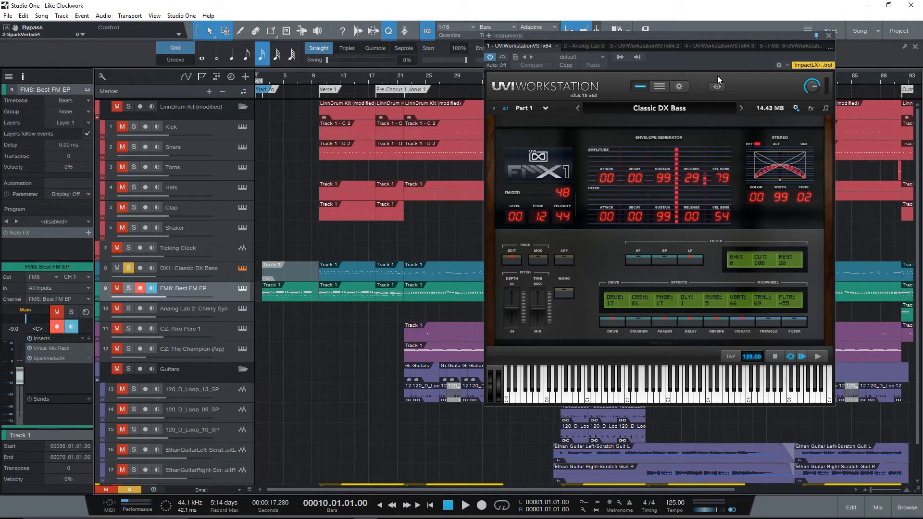
key(space)
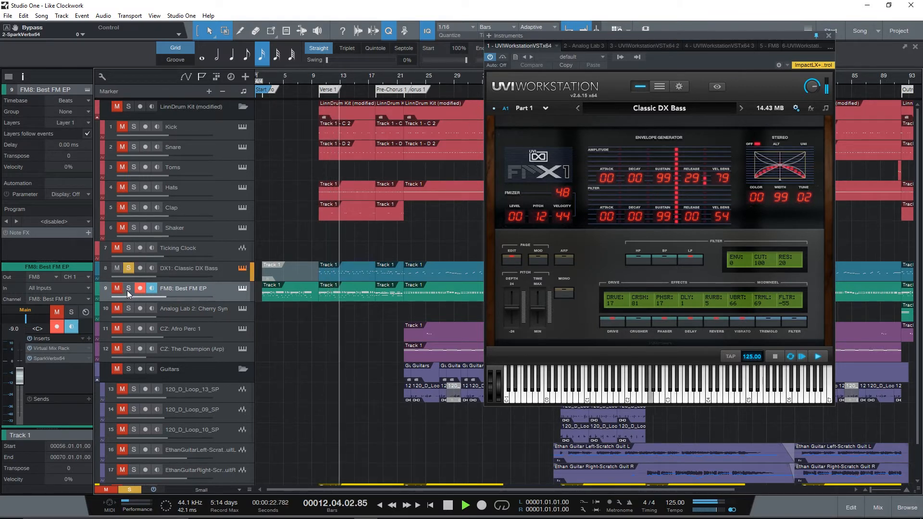
key(space)
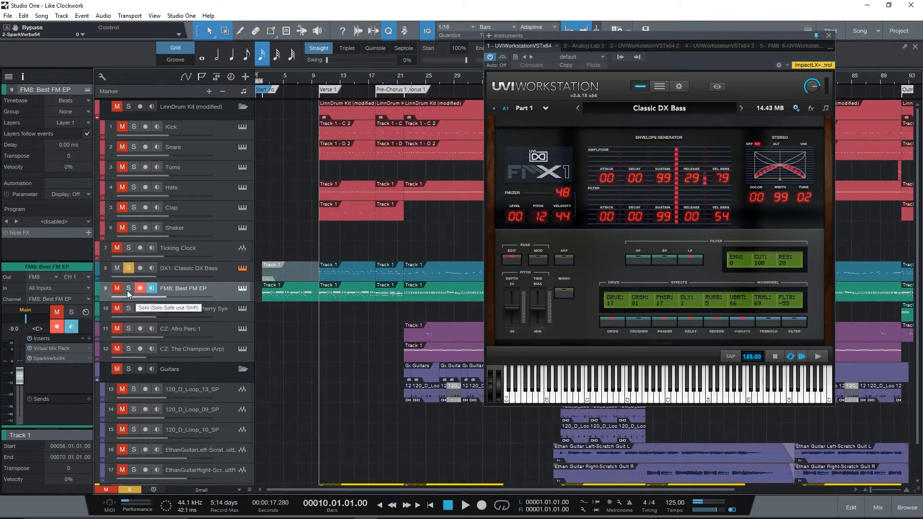
click(127, 290)
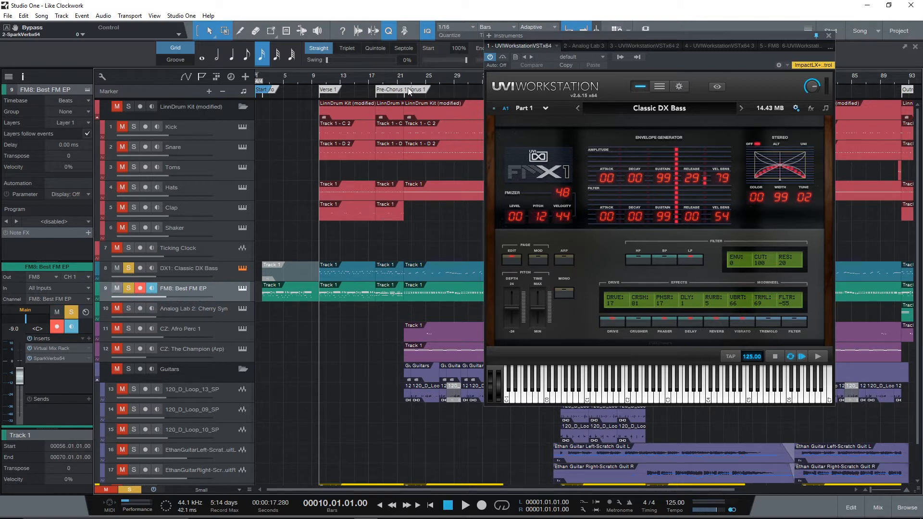
key(space)
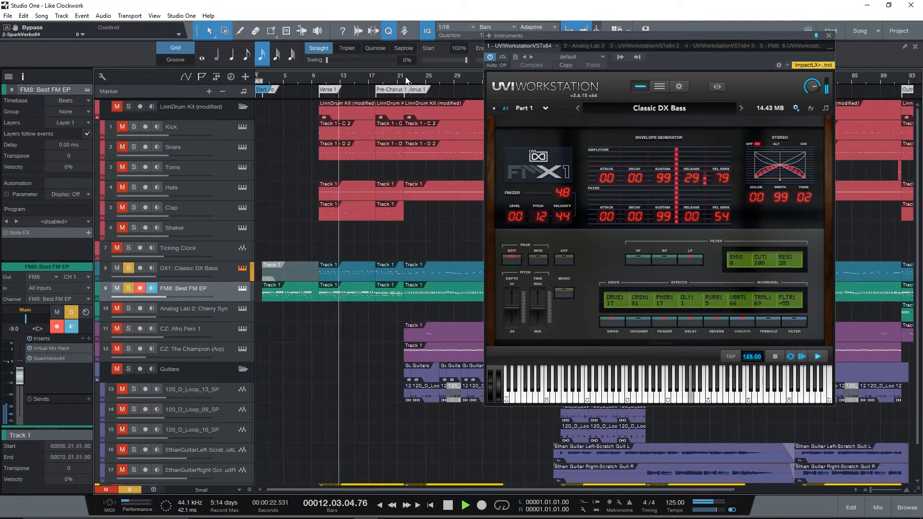
- Stop playback and view the DX1: Classic DX Bass track's Virtual Mix Rack and Acon Digital Equalize inserts
click(218, 273)
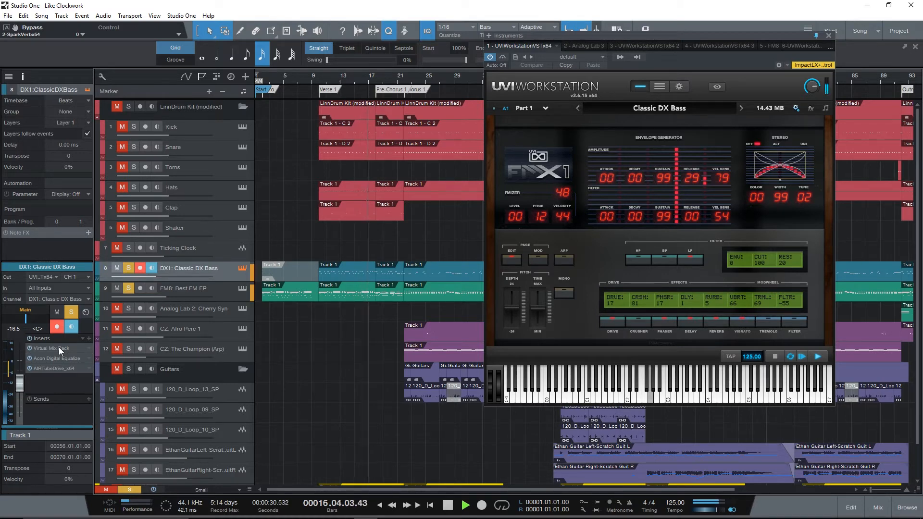
key(space)
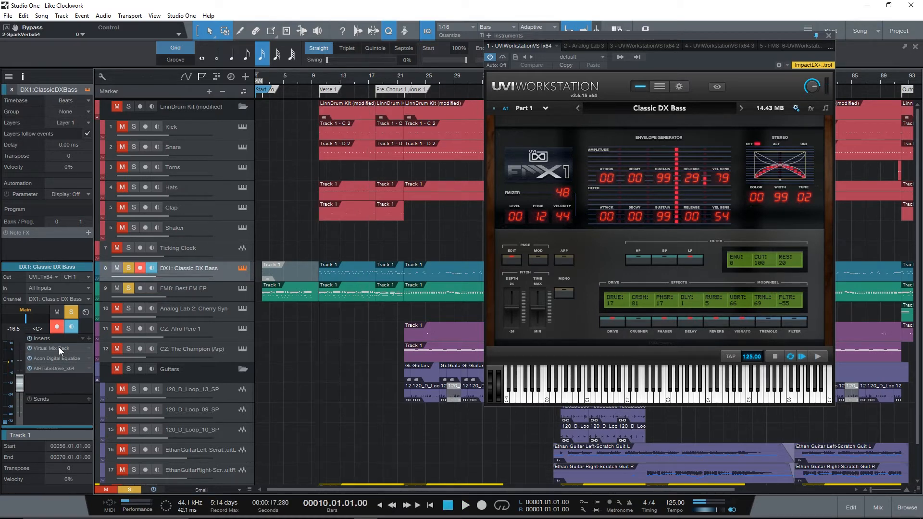
double_click(58, 347)
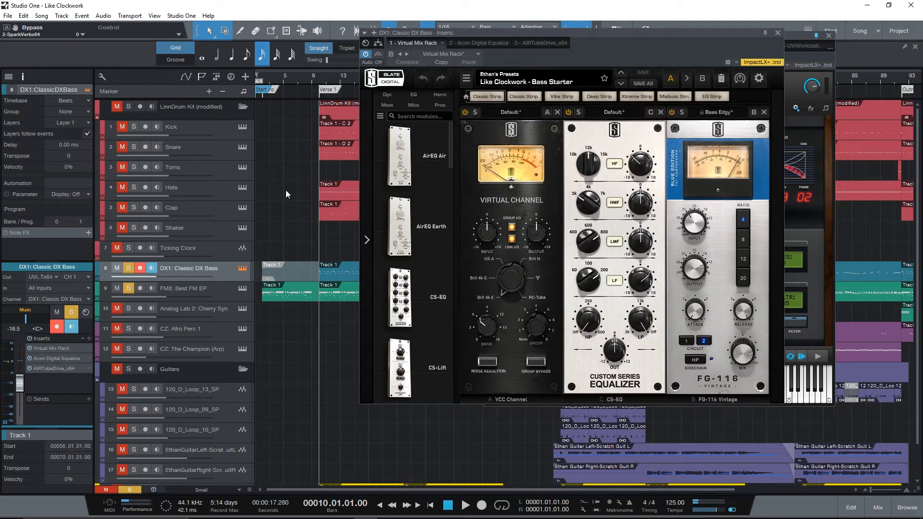
click(780, 32)
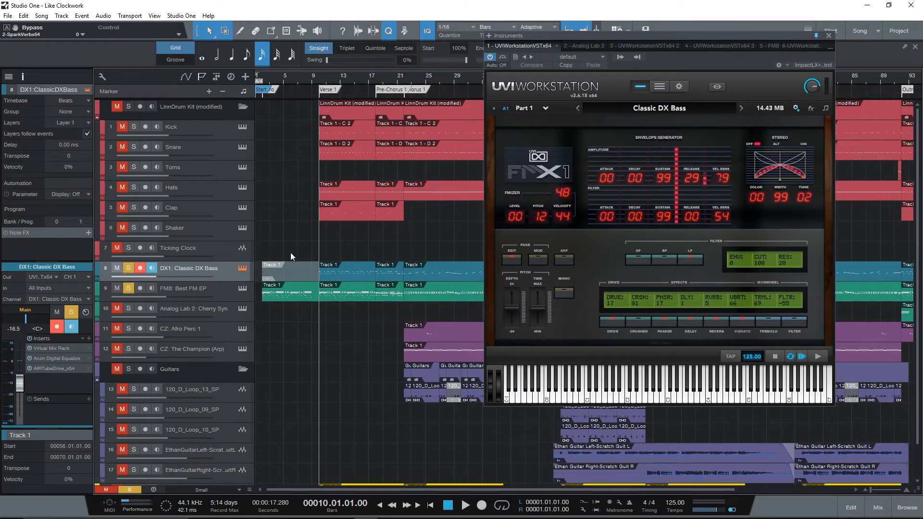
double_click(62, 359)
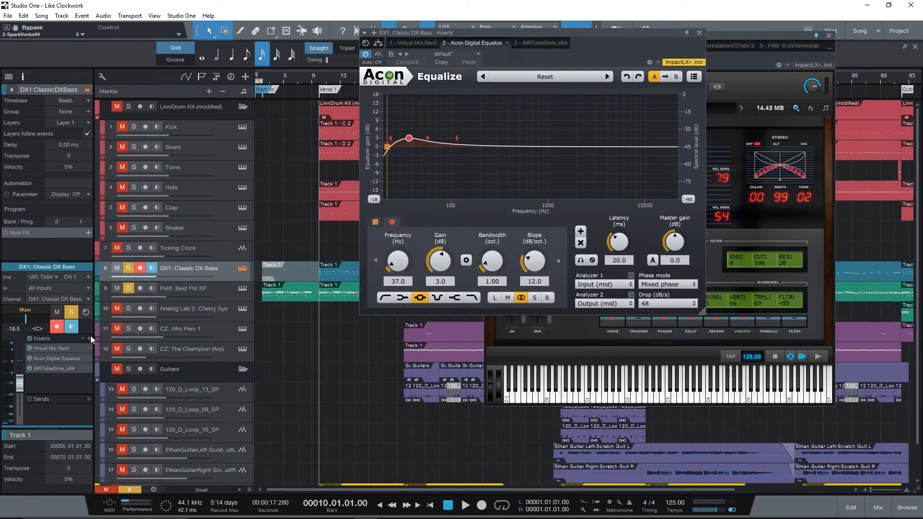
- View the DX1: Classic DX Bass track's AIRTubeDrive insert in place of the equalizer, and close the insert and bass instrument windows
click(698, 33)
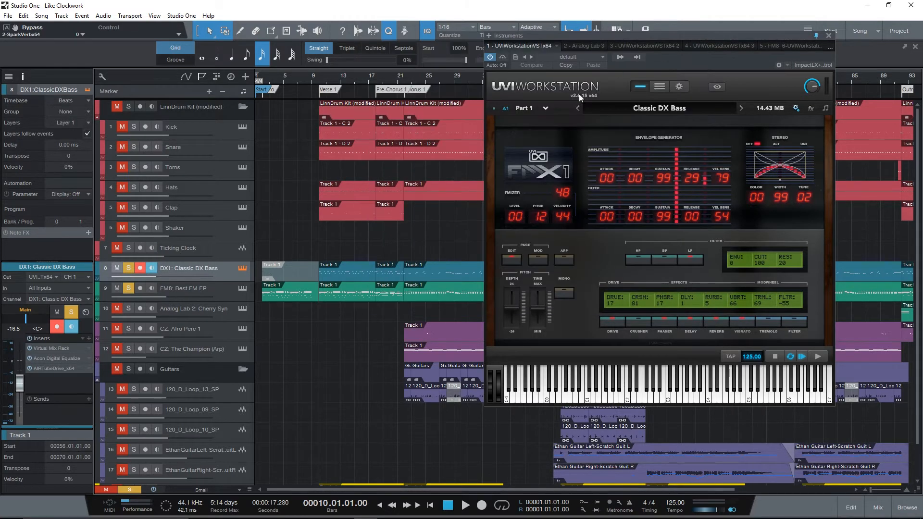
double_click(59, 370)
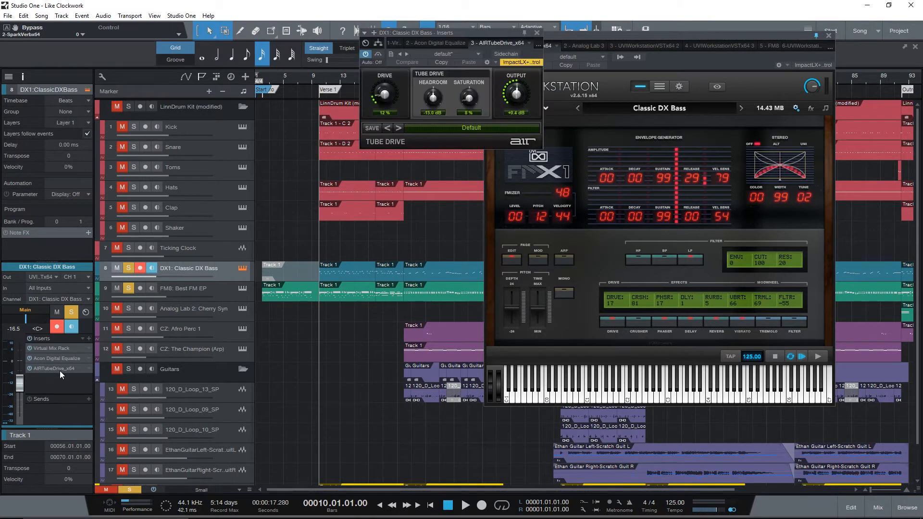
click(538, 32)
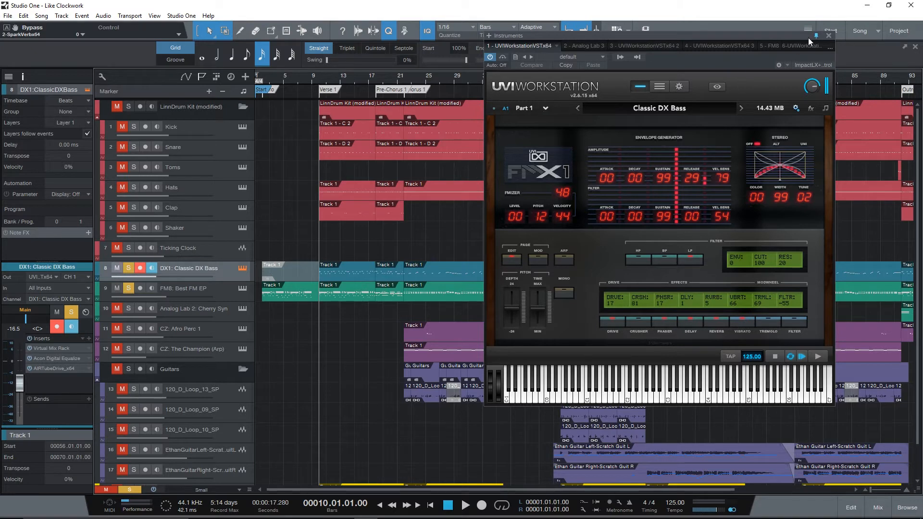
click(829, 35)
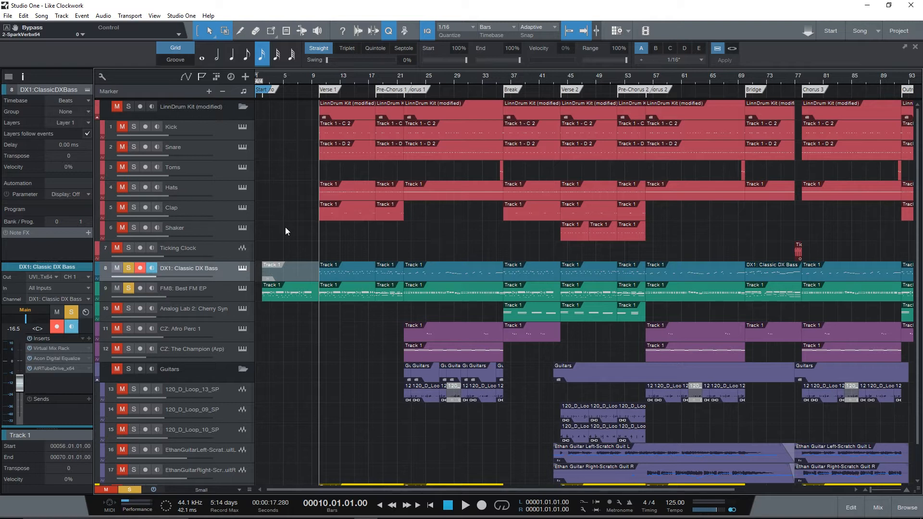
- Clear the solo on DX1: Classic DX Bass and FM8: Best FM EP, and solo the LinnDrum Kit (modified) folder
click(129, 268)
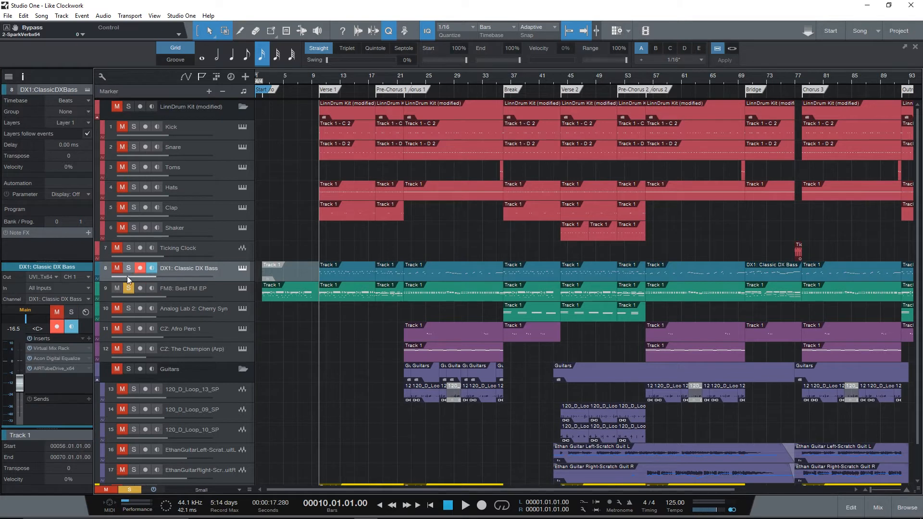
click(129, 288)
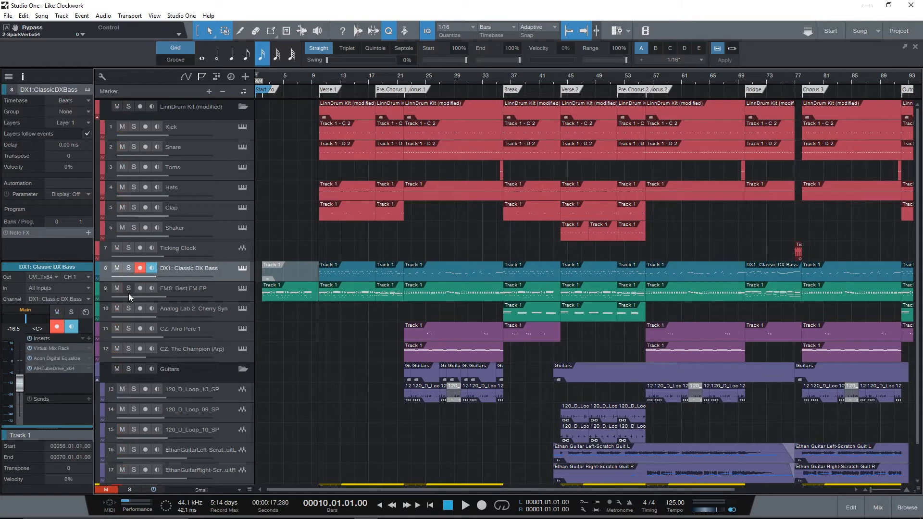
click(127, 108)
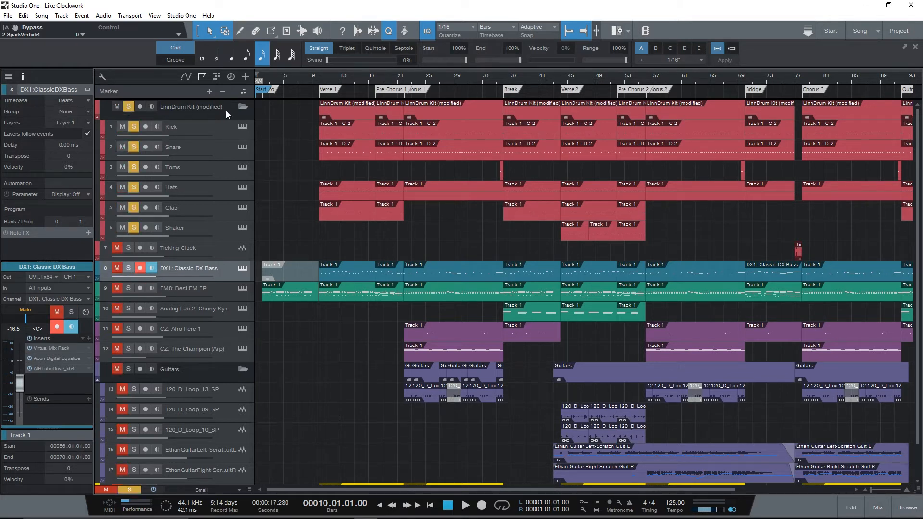
- View the Kick track's Battery 4 instrument with the Like Clockwork LinnDrum Kit loaded, and close its window
click(242, 127)
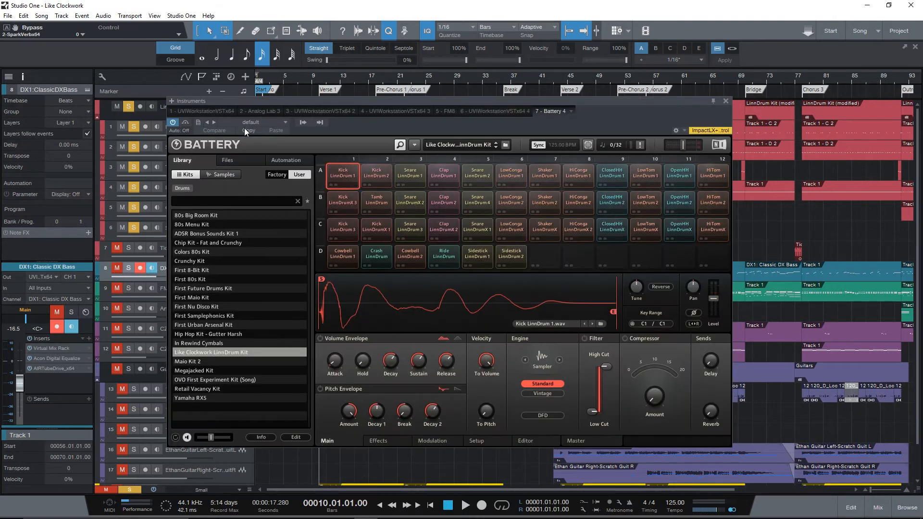
drag(426, 122, 526, 84)
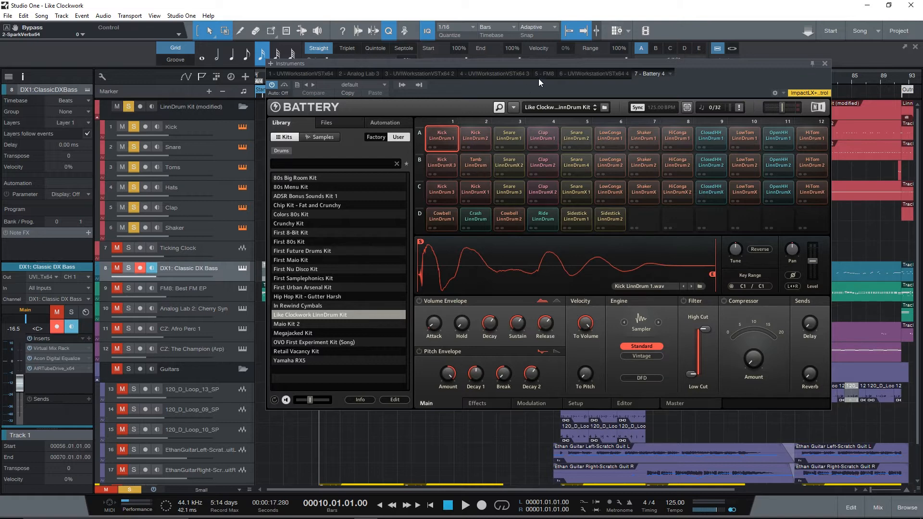
click(824, 63)
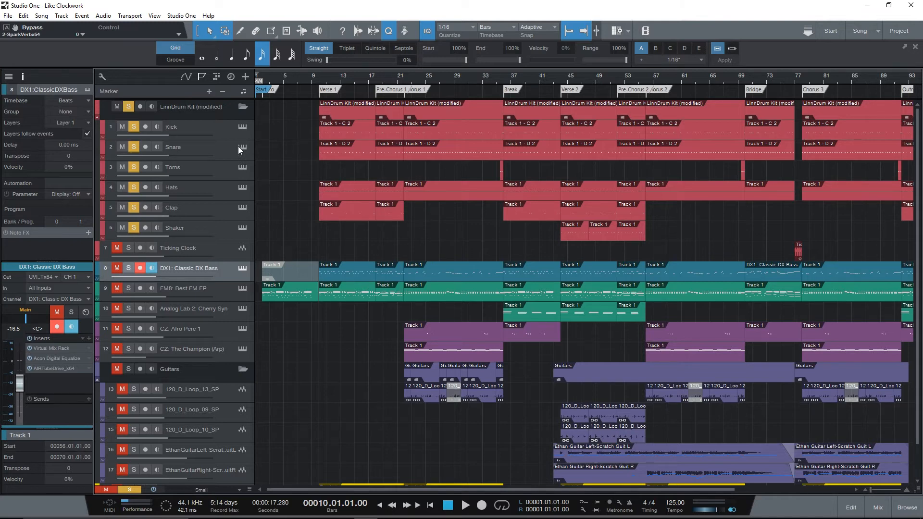
click(242, 127)
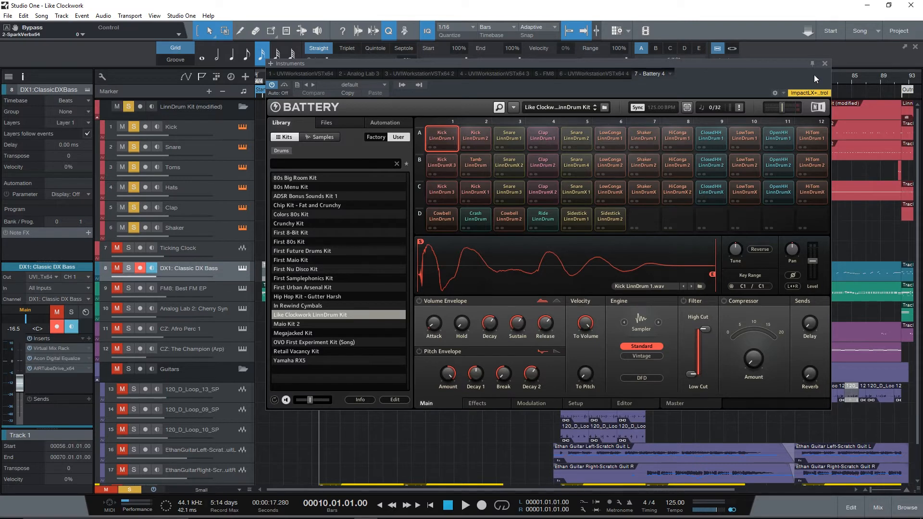
click(824, 64)
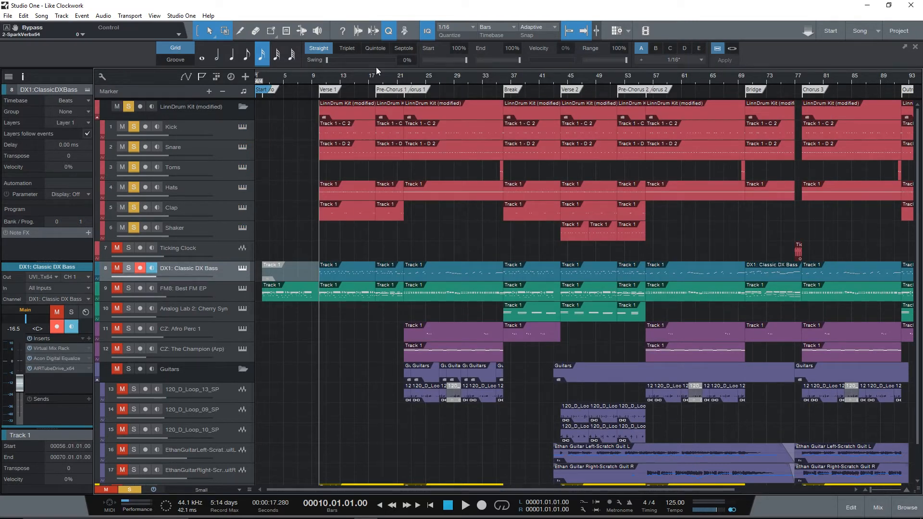
- Play the soloed drum kit from bar 10 while viewing the Kick track's Virtual Tape Machines insert
key(space)
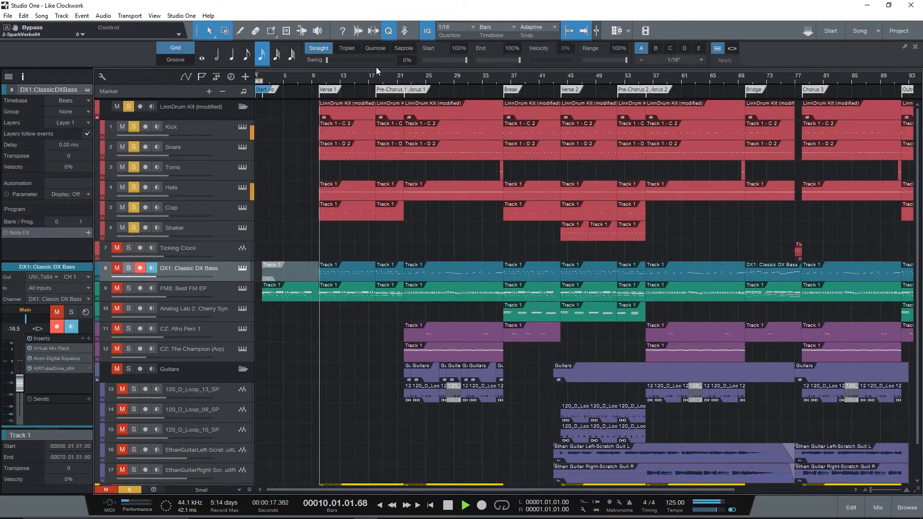
click(219, 125)
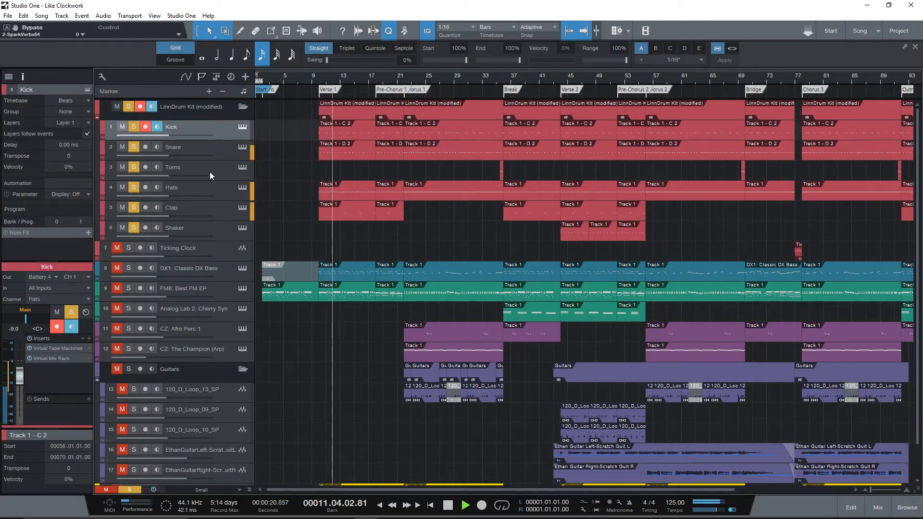
double_click(50, 350)
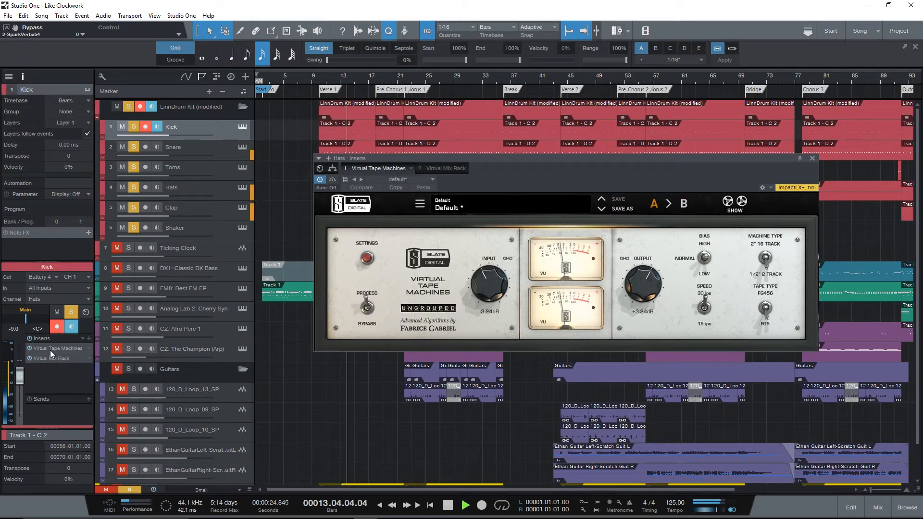
click(812, 157)
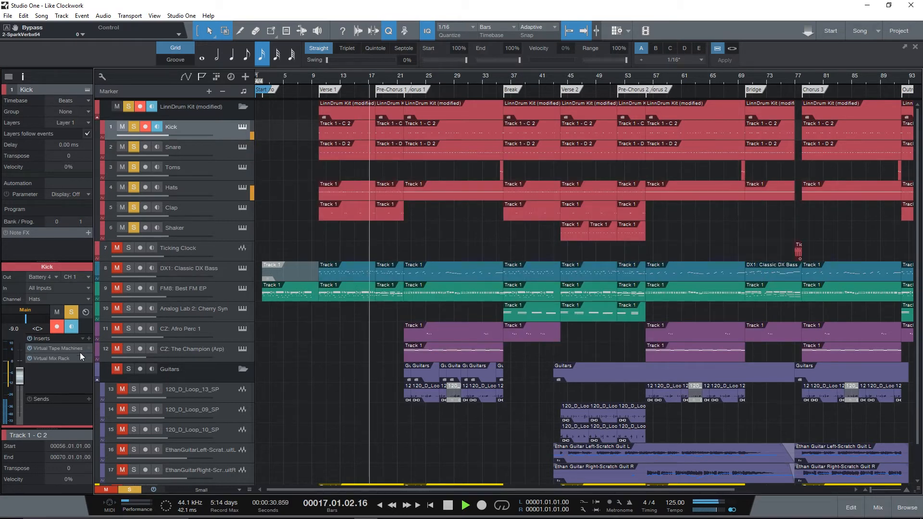
- Compare the drums with the Kick track's Virtual Mix Rack insert bypassed and active, and close its window and stop playback
double_click(58, 359)
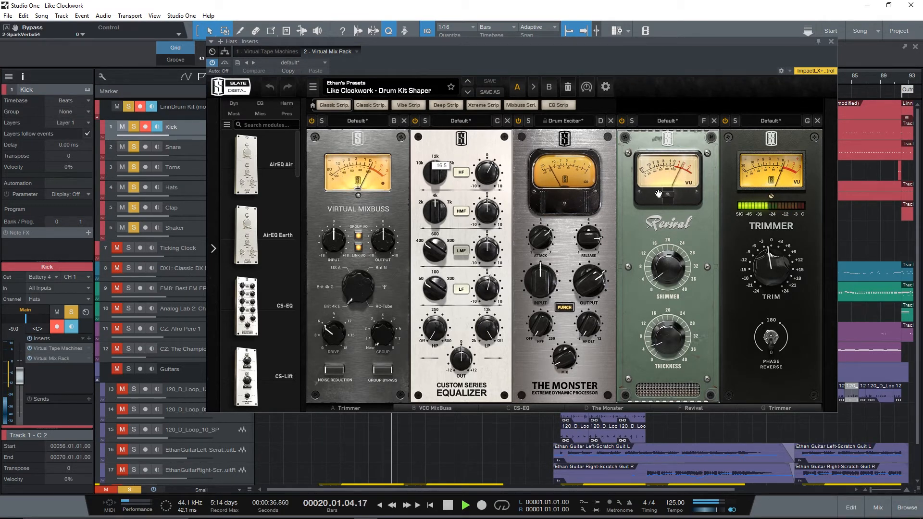
click(225, 63)
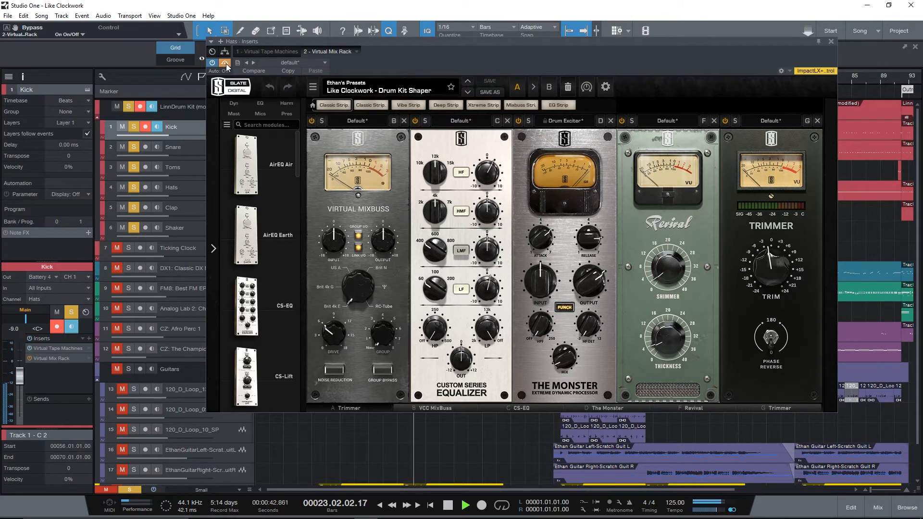
click(225, 63)
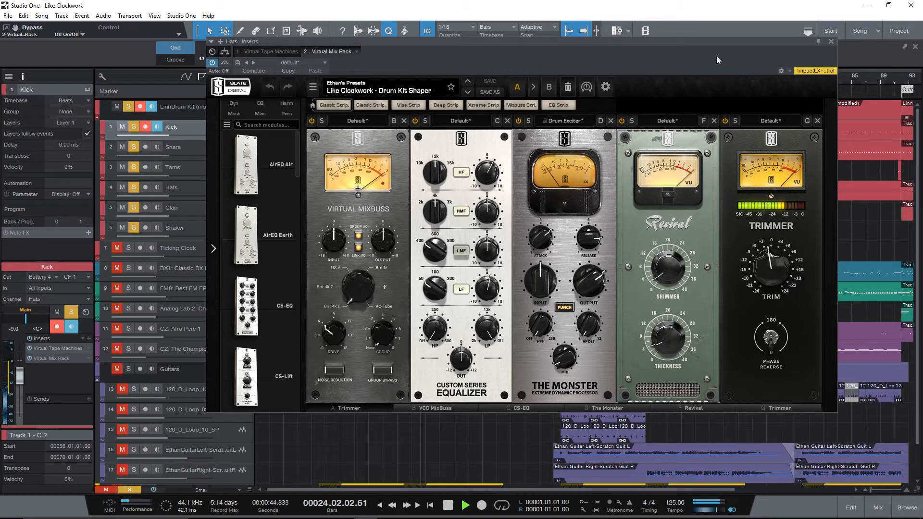
click(829, 41)
key(space)
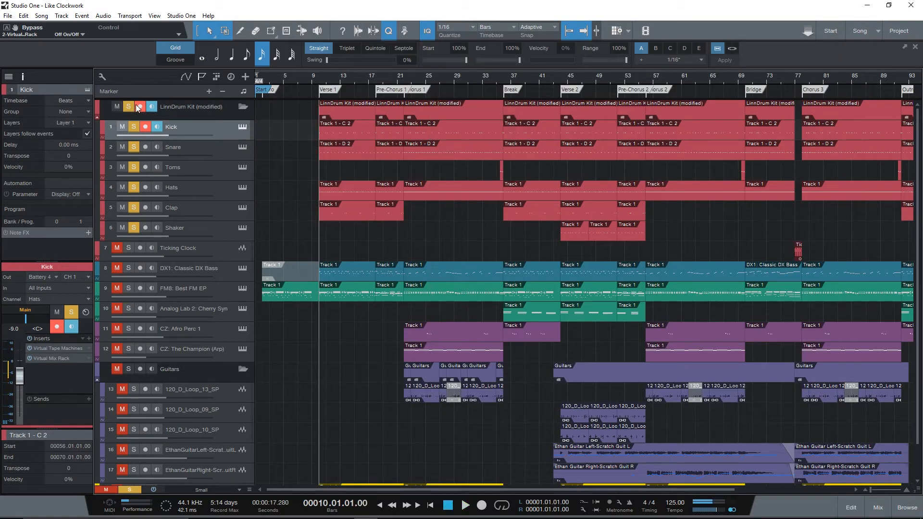
- Clear the LinnDrum Kit (modified) folder's solo, and unmute and solo the CZ: Elastinalog track
click(129, 106)
scroll(166, 381, down, 2)
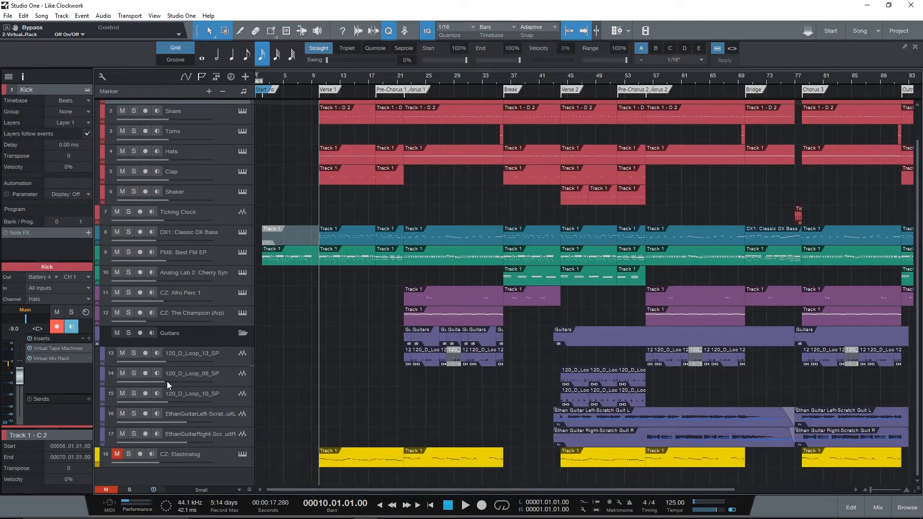
click(129, 455)
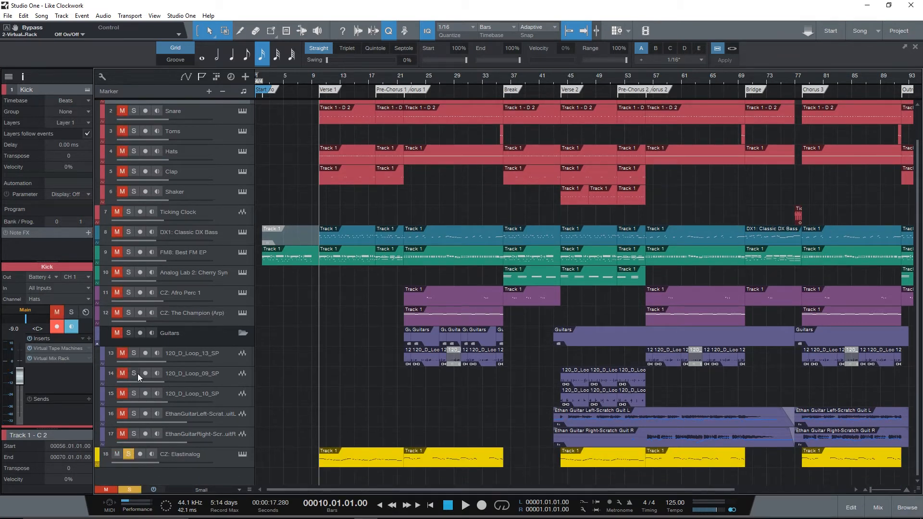
click(129, 452)
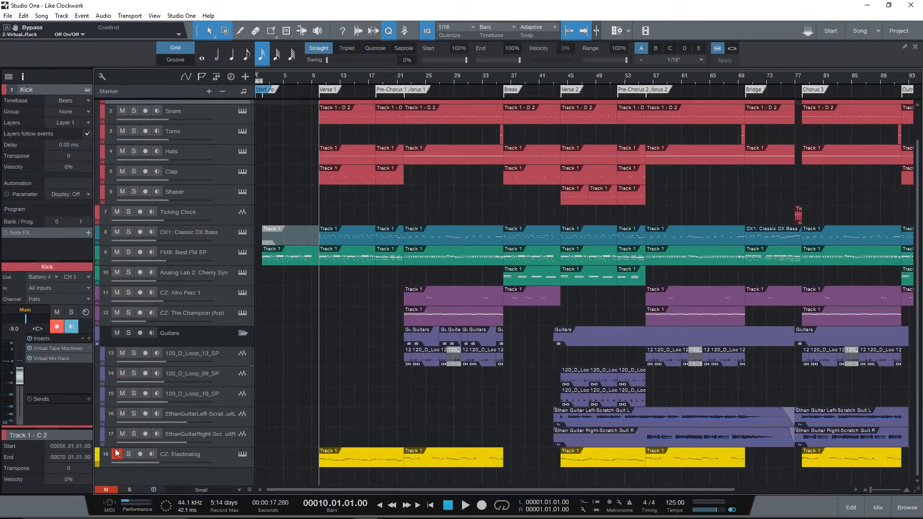
click(119, 454)
click(128, 457)
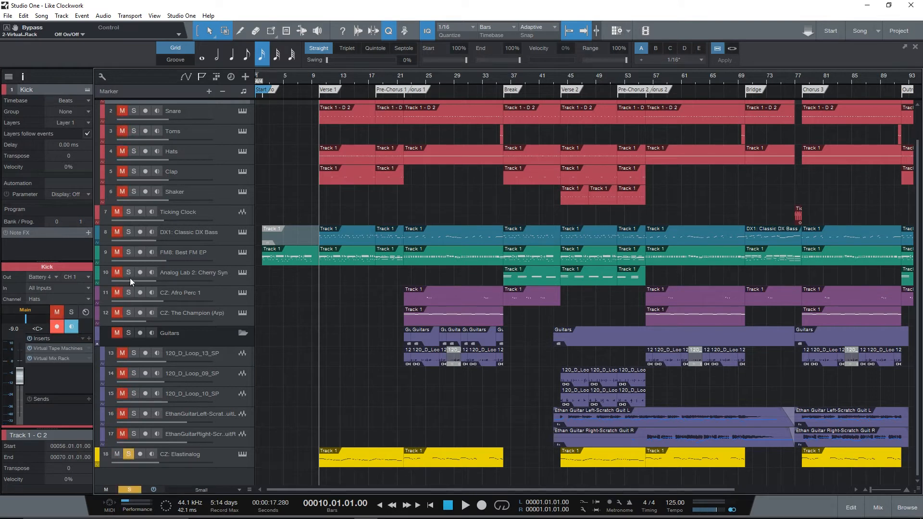
- Add FM8: Best FM EP, DX1: Classic DX Bass and the LinnDrum Kit (modified) folder to the soloed tracks
click(129, 252)
scroll(127, 226, up, 2)
click(129, 107)
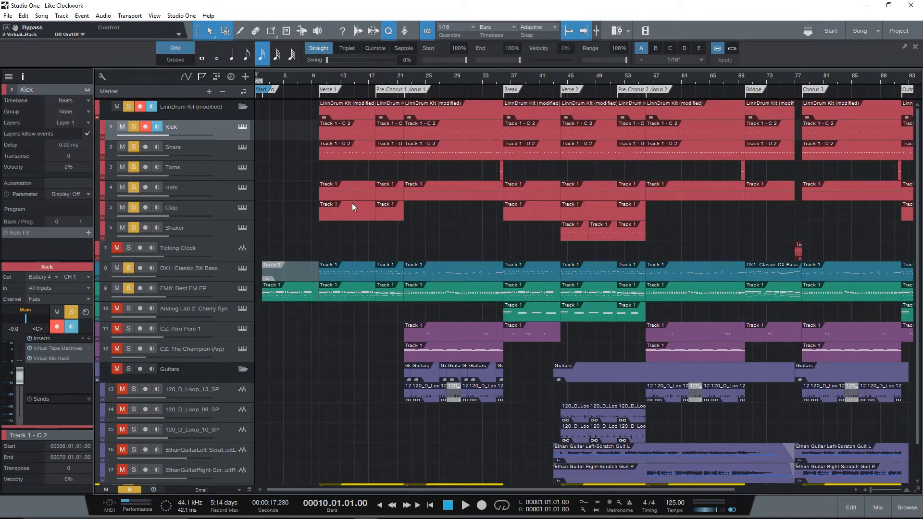
scroll(272, 161, down, 2)
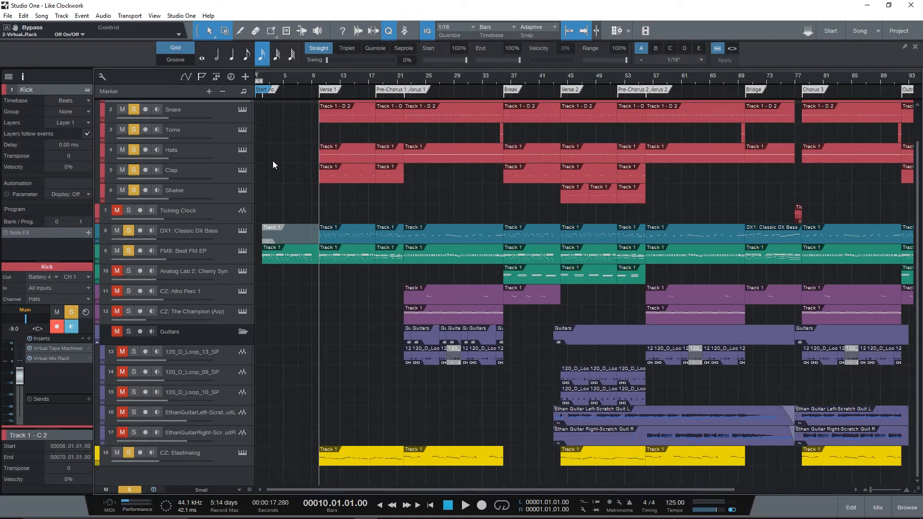
scroll(272, 161, up, 2)
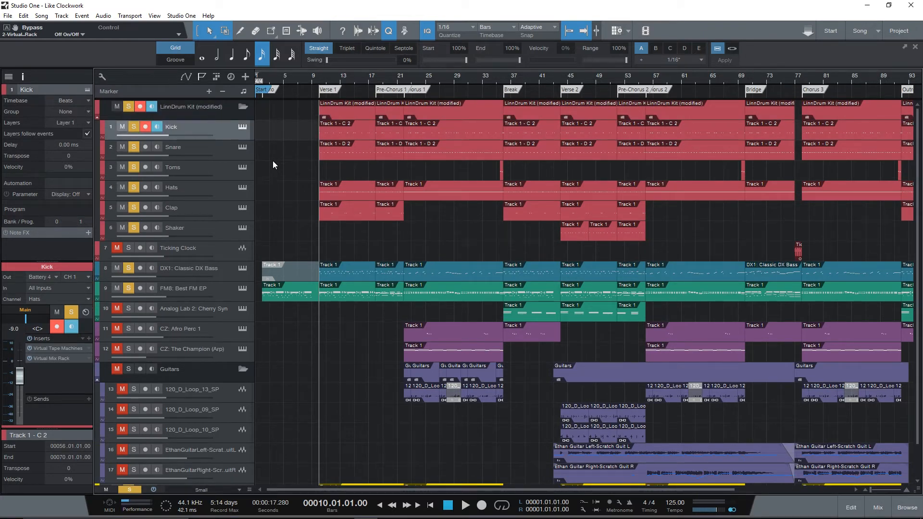
- Play the soloed drums, bass, FM8 and Elastinalog tracks together from bar 10 into Chorus 1, and stop playback
key(space)
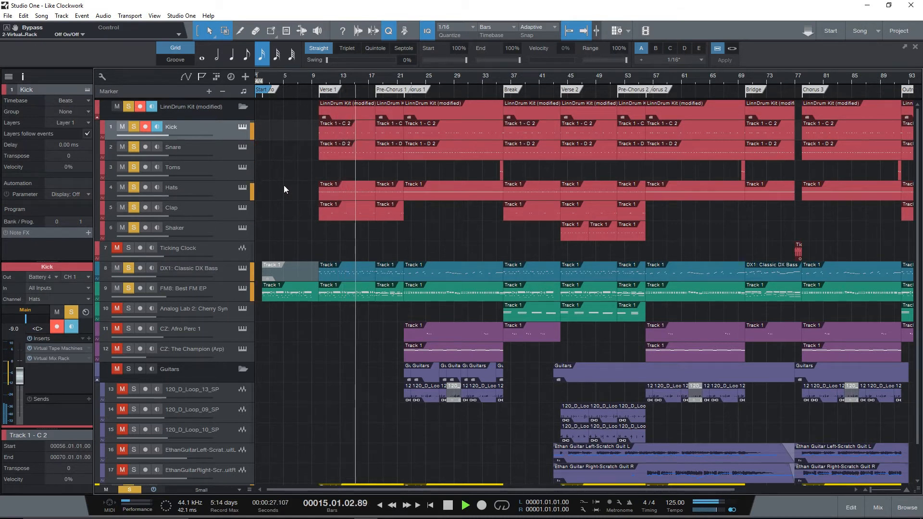
scroll(284, 185, down, 2)
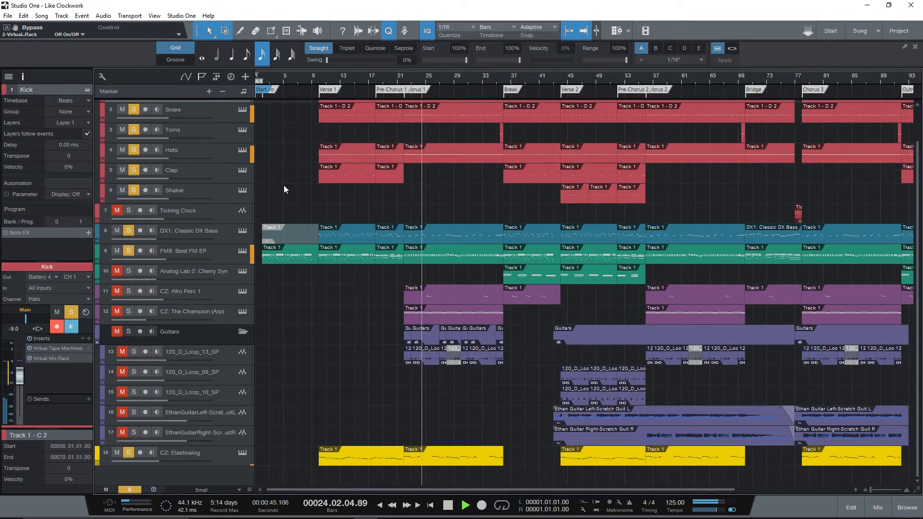
key(space)
scroll(284, 187, up, 2)
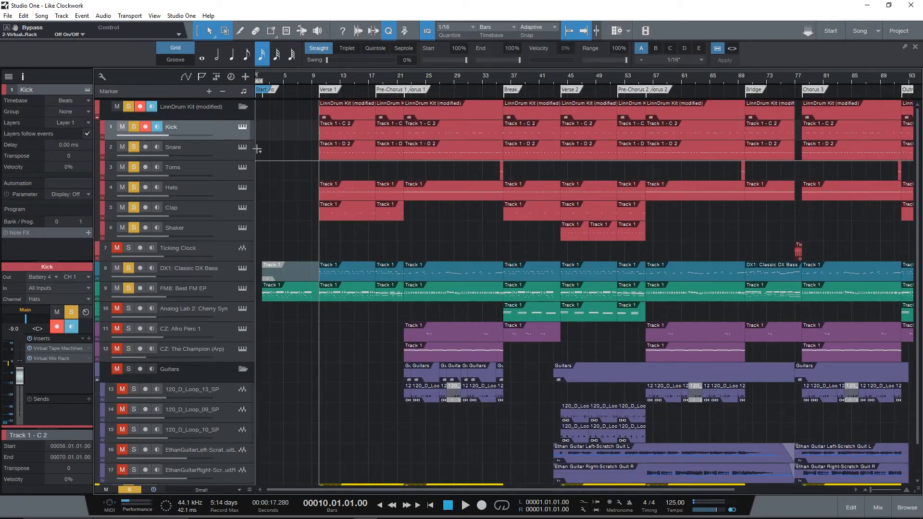
- Clear all track solos, hide the track inspector and fit the arrangement up to the Outro across the view
key(shift+s)
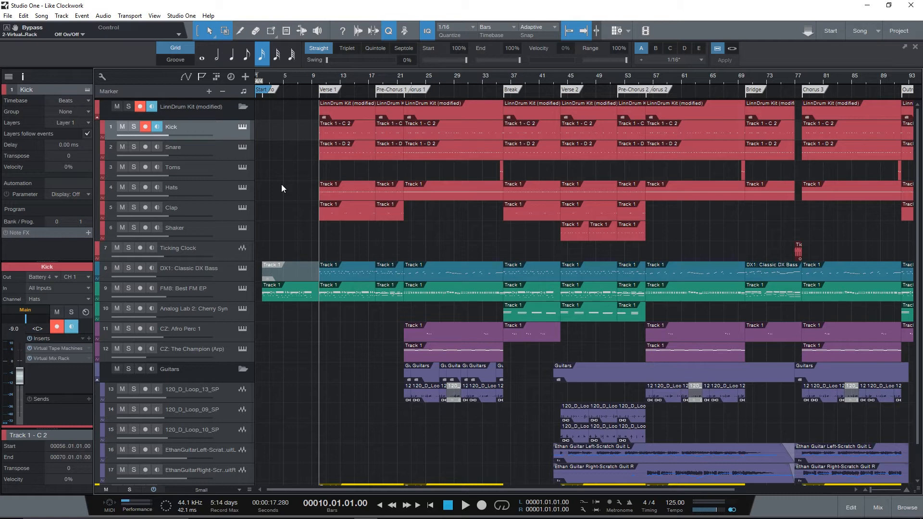
key(F4)
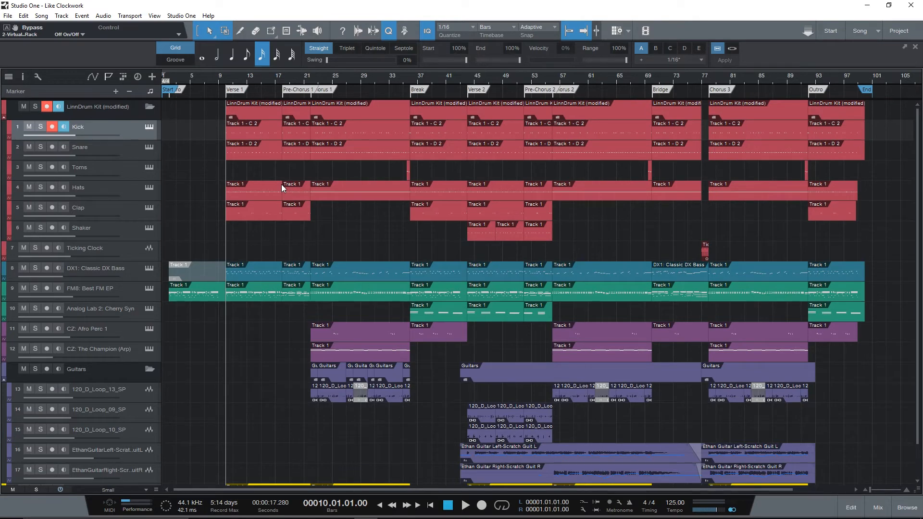
key(w)
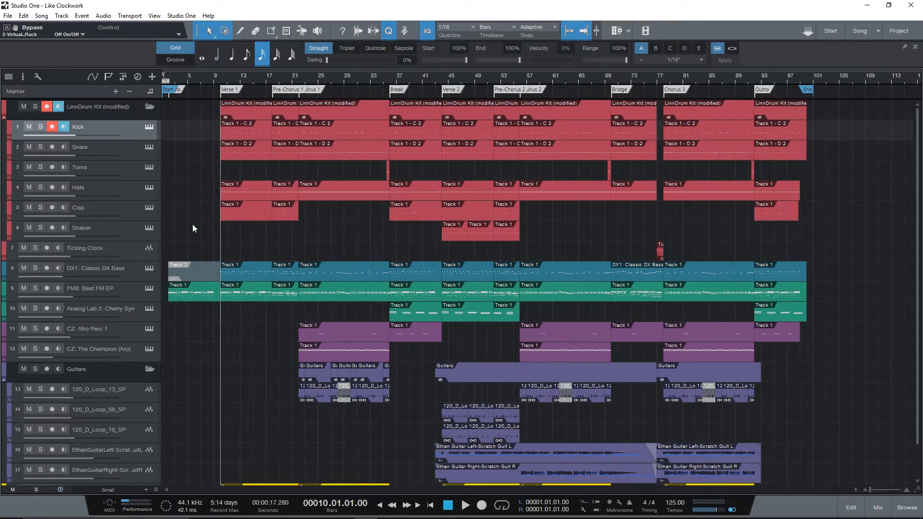
key(e)
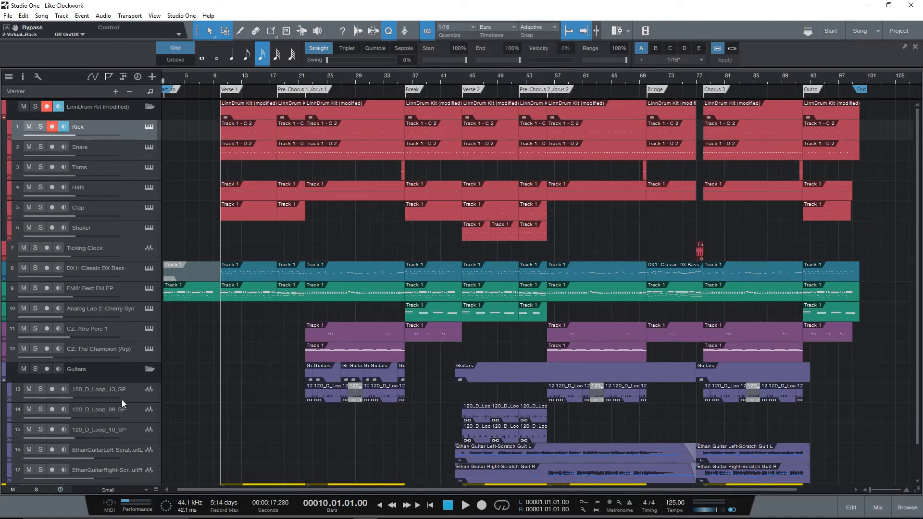
scroll(113, 442, down, 1)
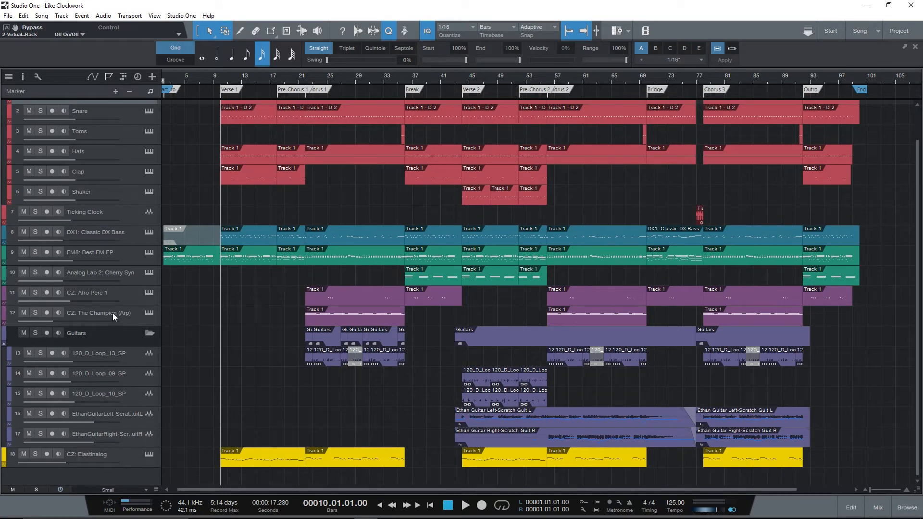
- Mute the CZ: Elastinalog track
scroll(113, 313, up, 1)
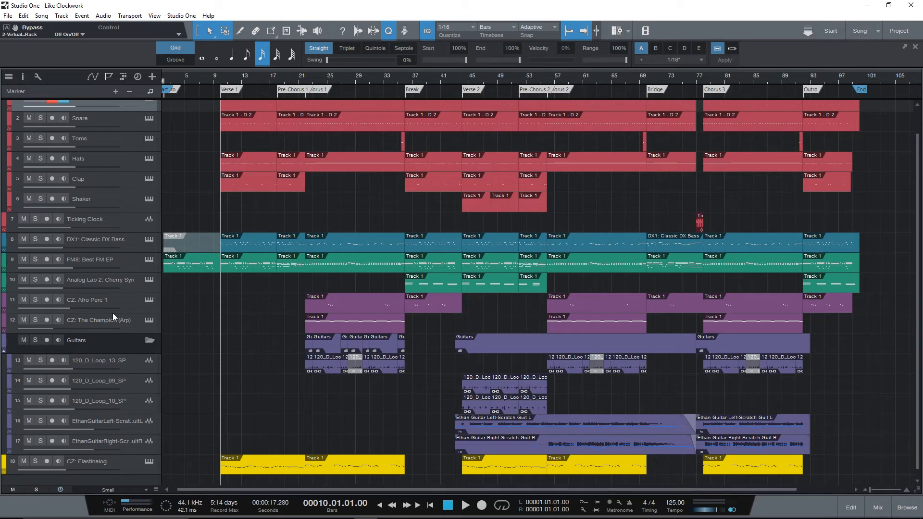
scroll(113, 313, up, 3)
scroll(112, 313, down, 4)
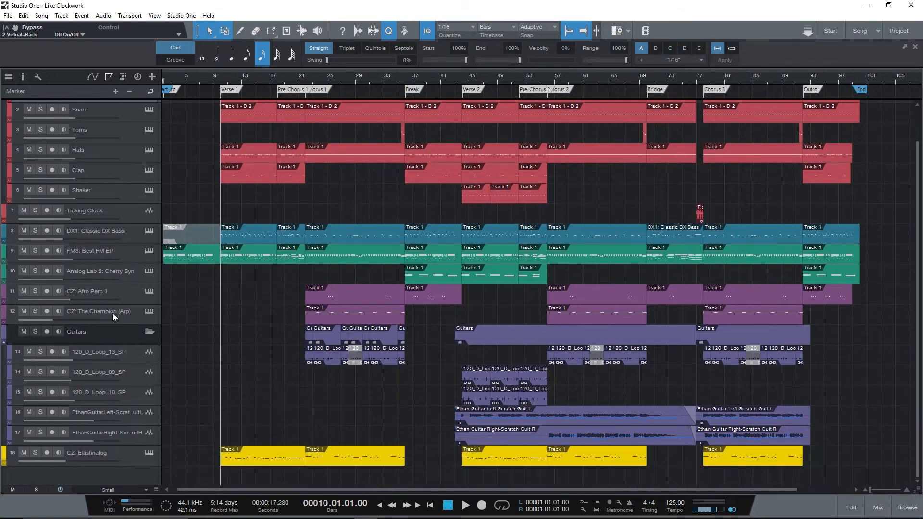
click(24, 452)
- View the virtual instruments on the FM8: Best FM EP and DX1: Classic DX Bass tracks, closing each one
scroll(88, 385, up, 4)
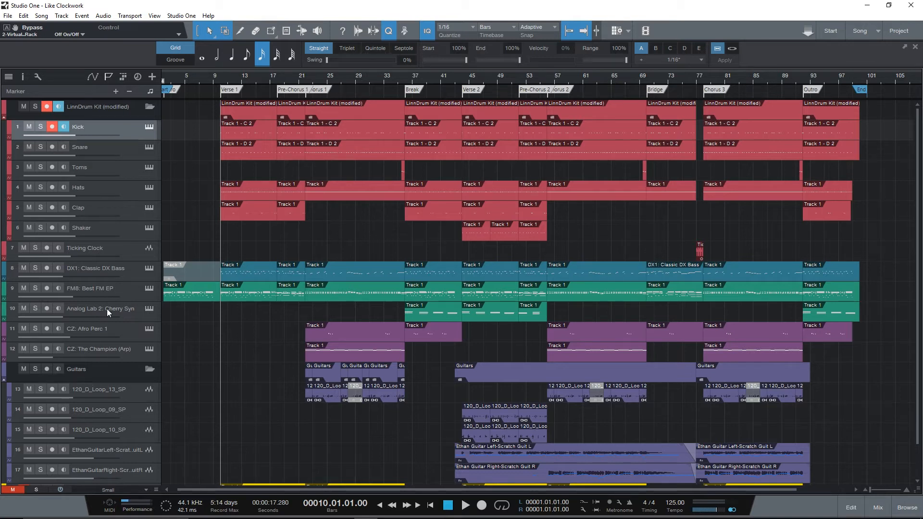
click(149, 289)
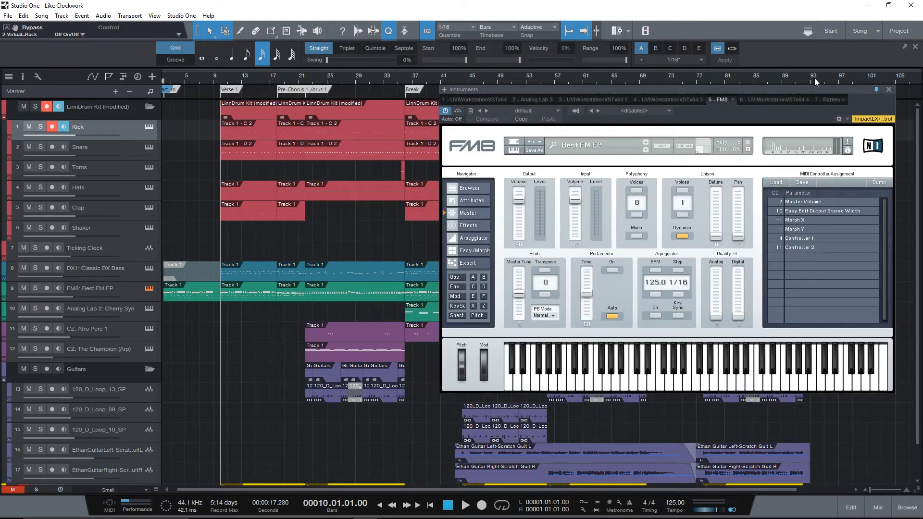
click(887, 88)
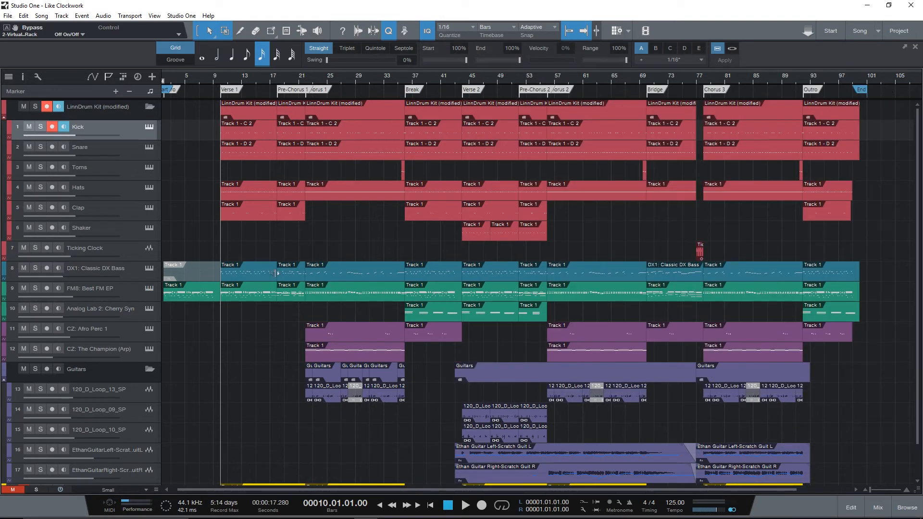
click(149, 269)
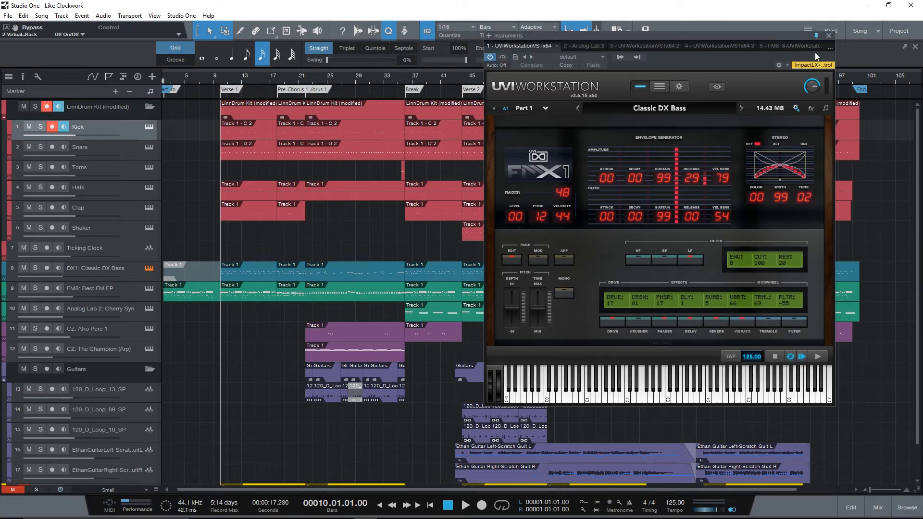
click(827, 37)
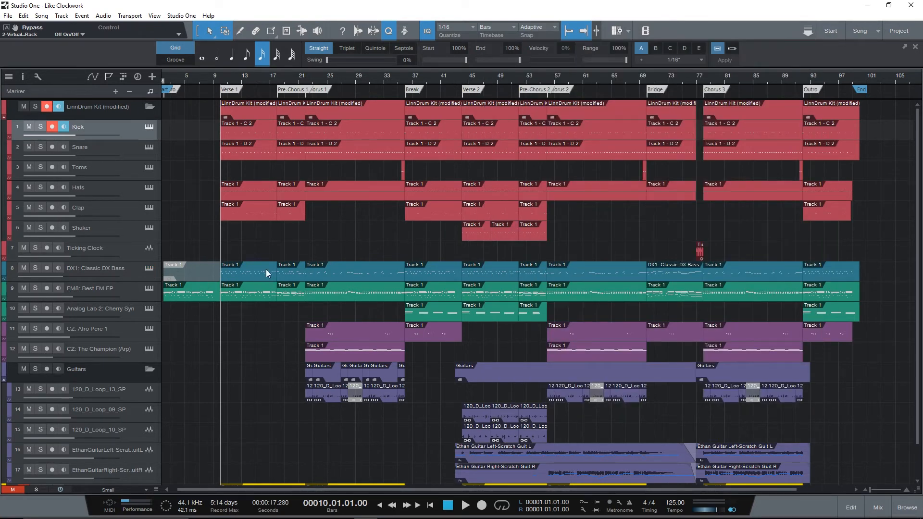
- View the Cameo CZ instruments of the Afro Perc 1, The Champion (Arp) and Elastinalog tracks, closing each one
click(149, 330)
drag(514, 86, 571, 44)
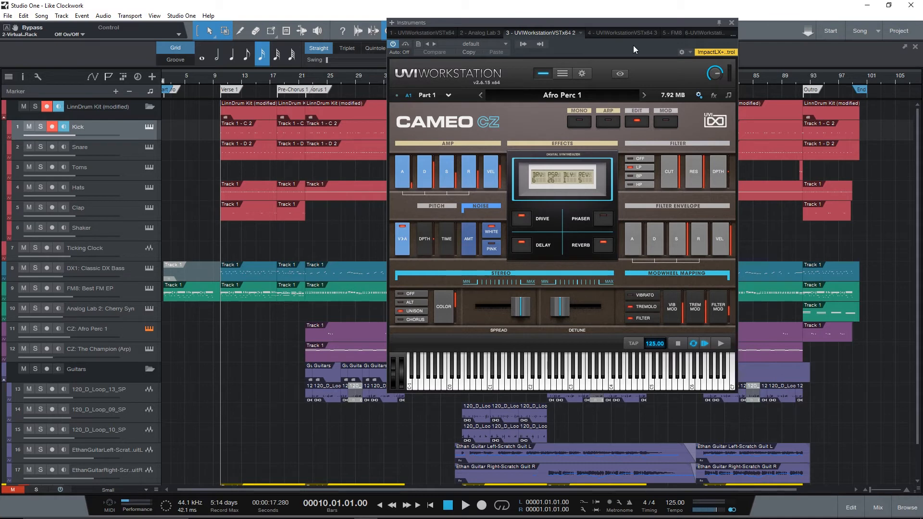
click(730, 22)
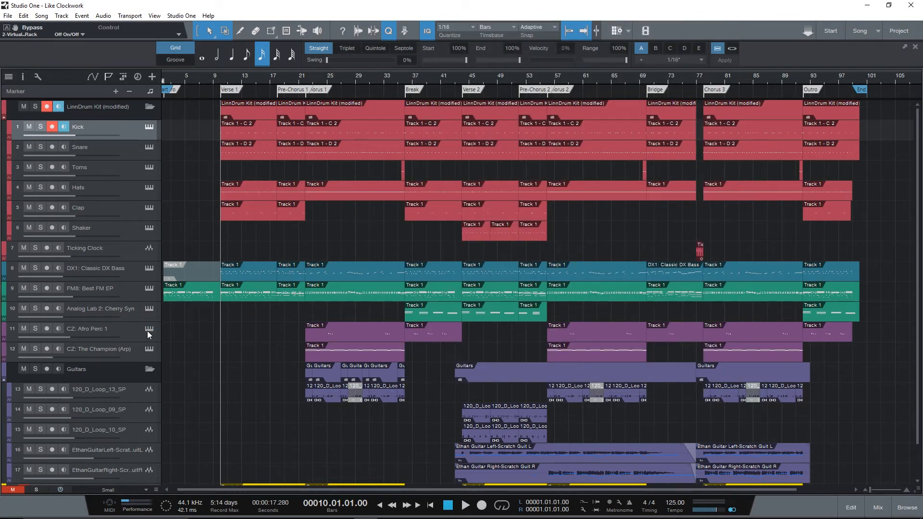
click(149, 348)
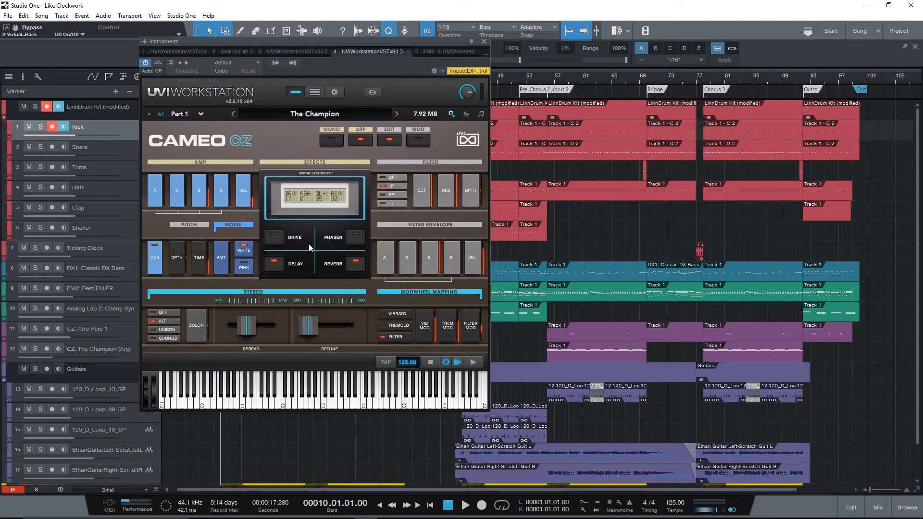
click(483, 42)
scroll(406, 158, down, 2)
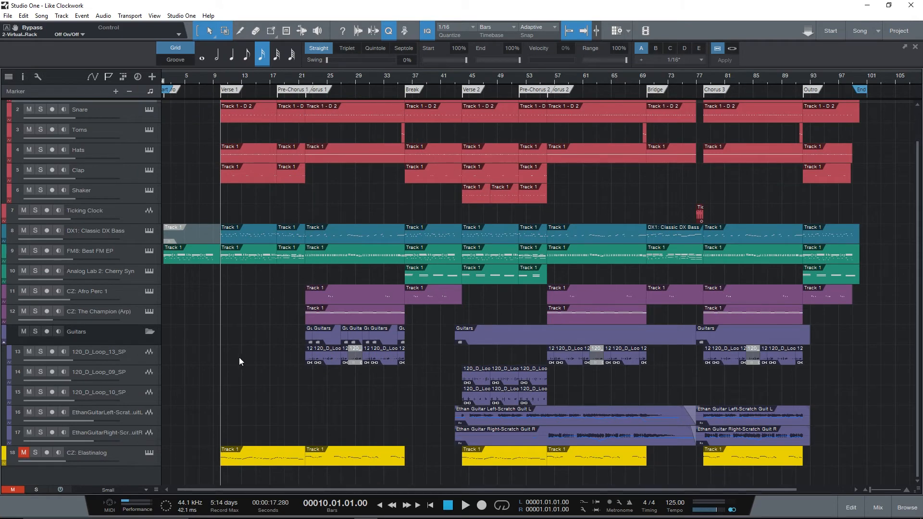
click(148, 452)
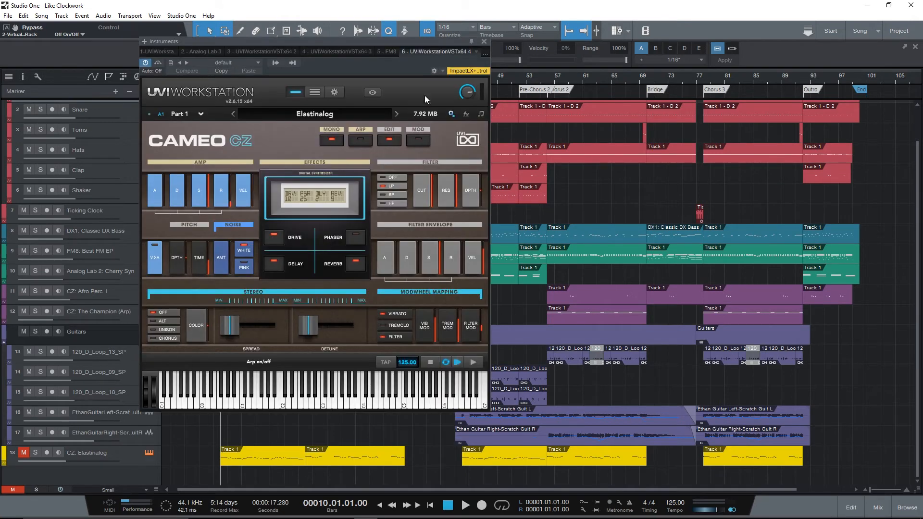
click(484, 43)
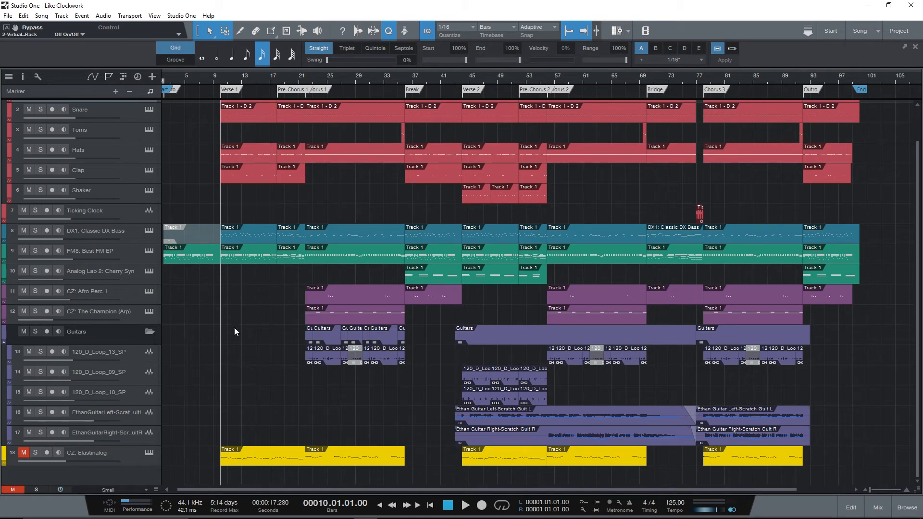
- Solo the DX1 bass, FM8, Afro Perc 1, The Champion and Elastinalog tracks and play them from bar 22
click(304, 80)
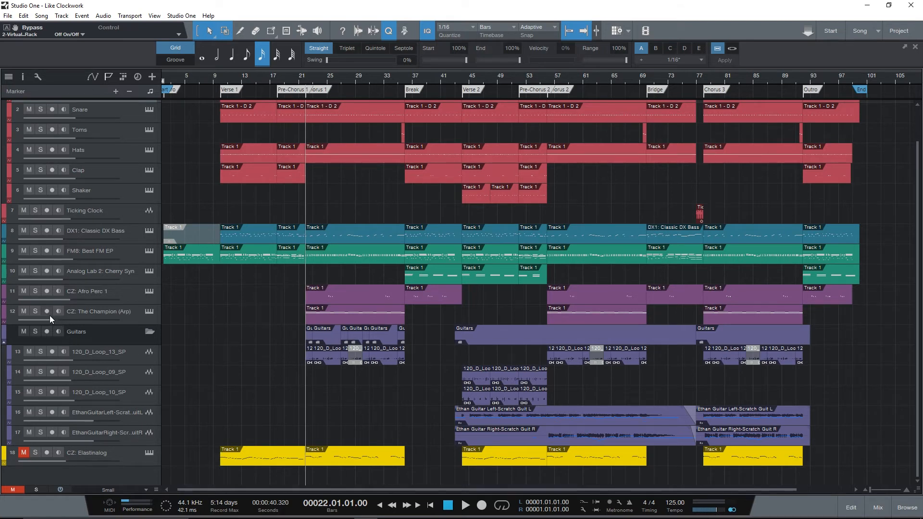
click(35, 311)
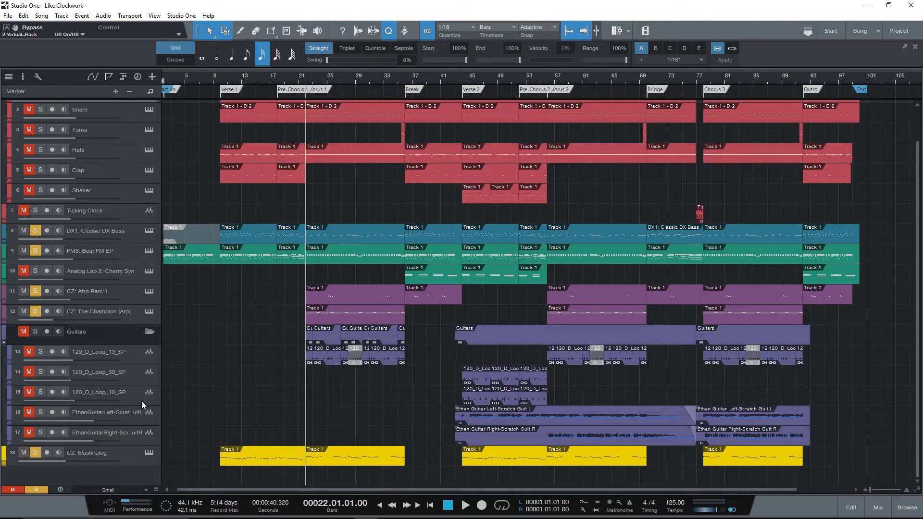
key(space)
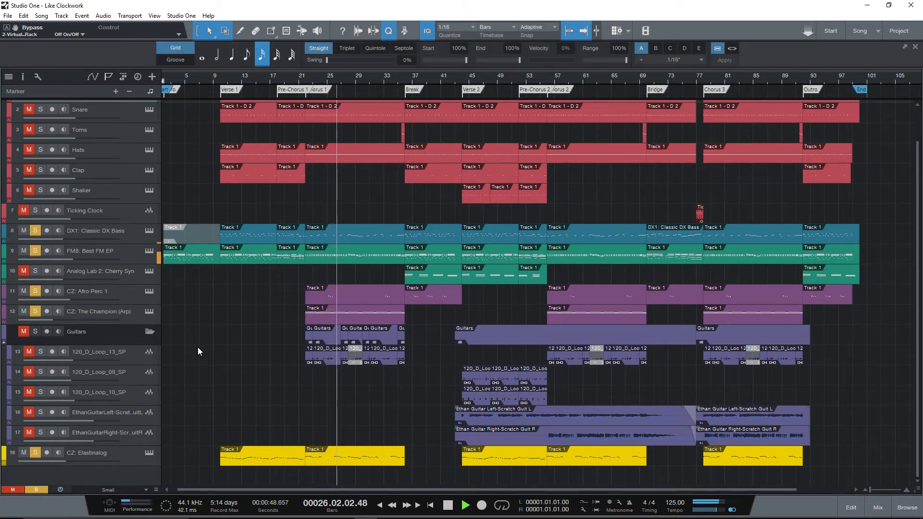
- During playback, clear the solos of Elastinalog, DX1 bass, FM8, The Champion and Afro Perc 1 one by one, and stop playback
click(36, 452)
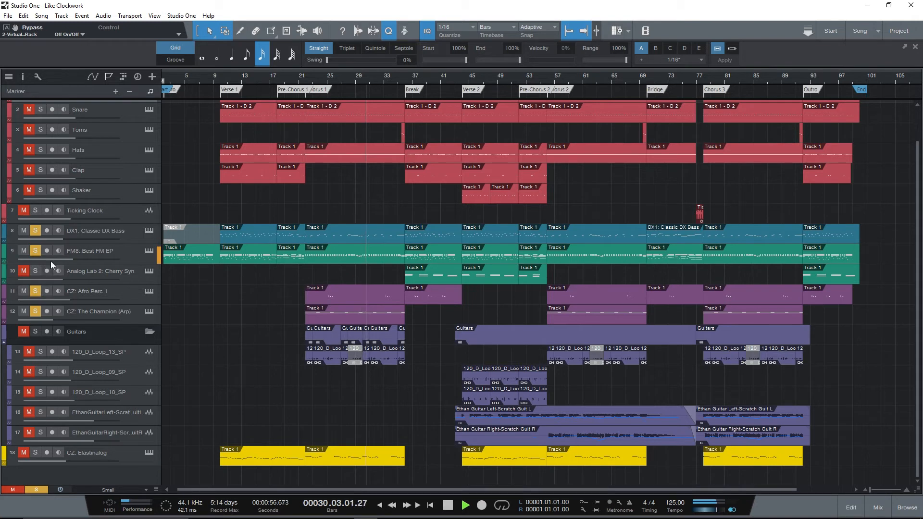
click(39, 230)
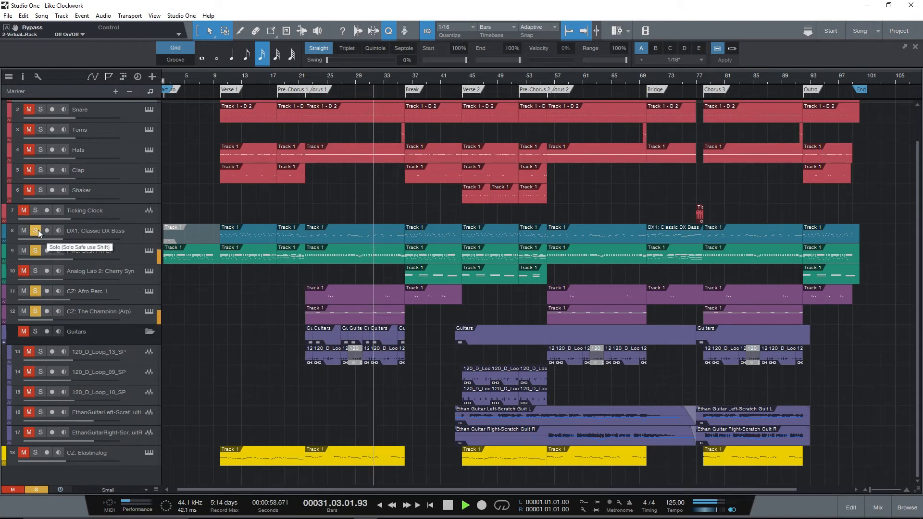
click(38, 252)
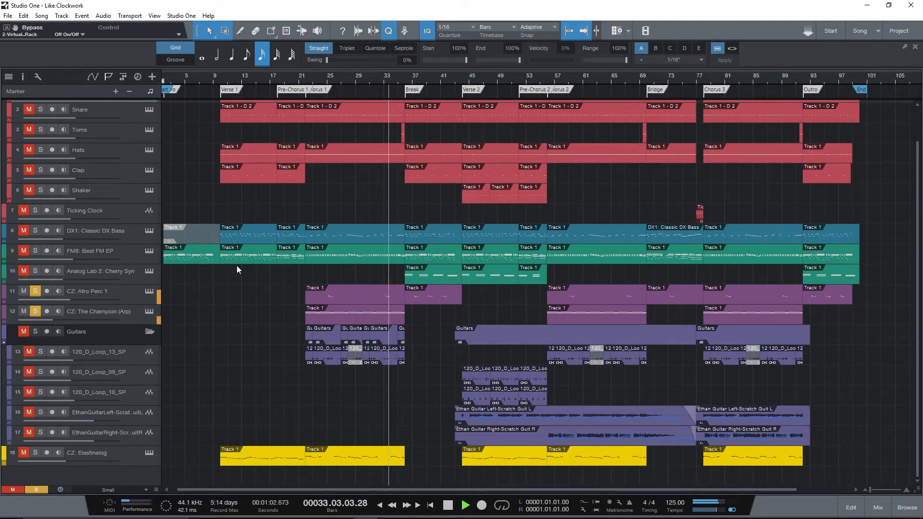
click(36, 311)
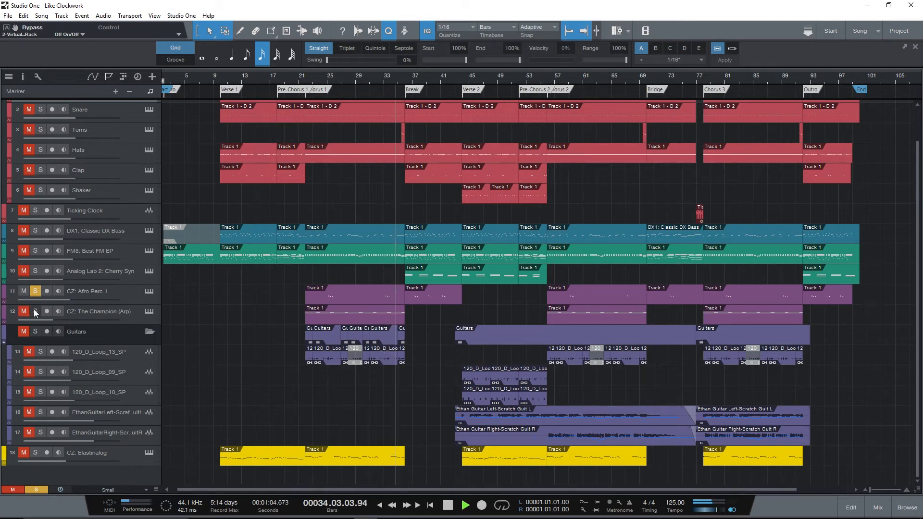
click(34, 292)
key(space)
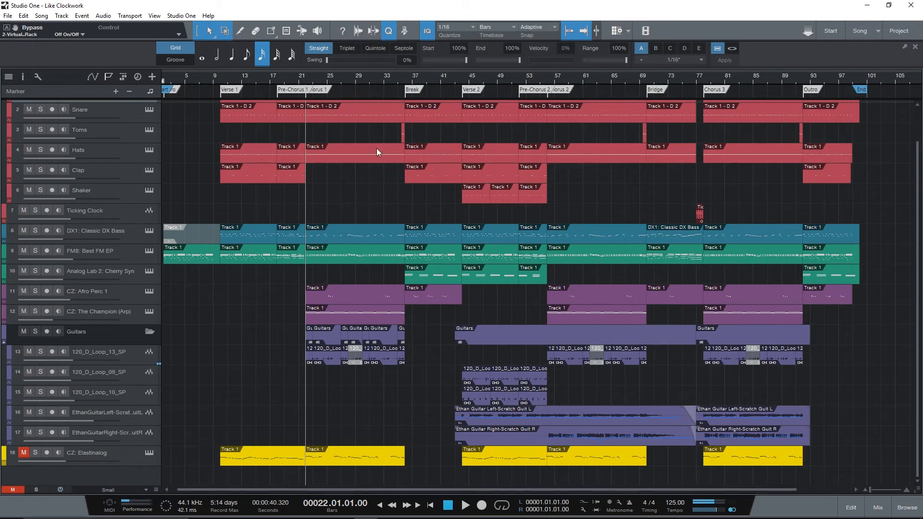
- Solo the CZ: Afro Perc 1 track, play it briefly from bar 33, stop, and clear its solo
click(376, 76)
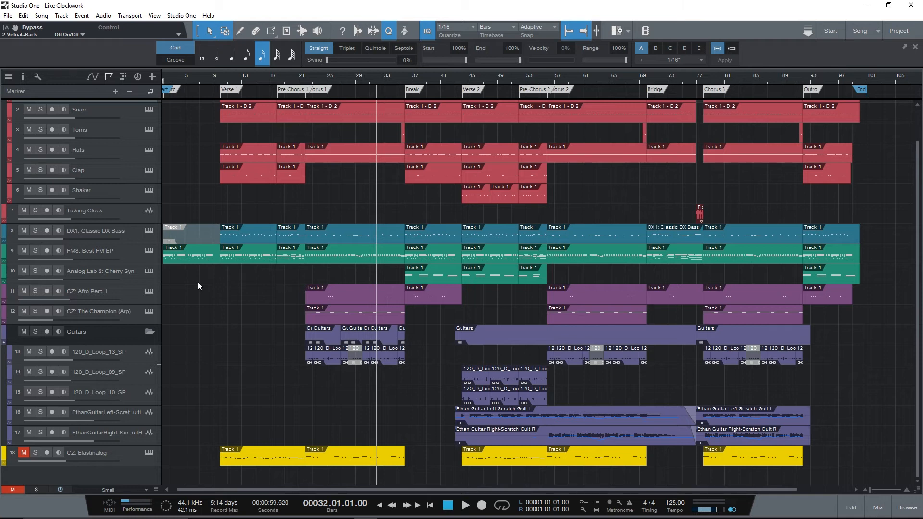
click(383, 79)
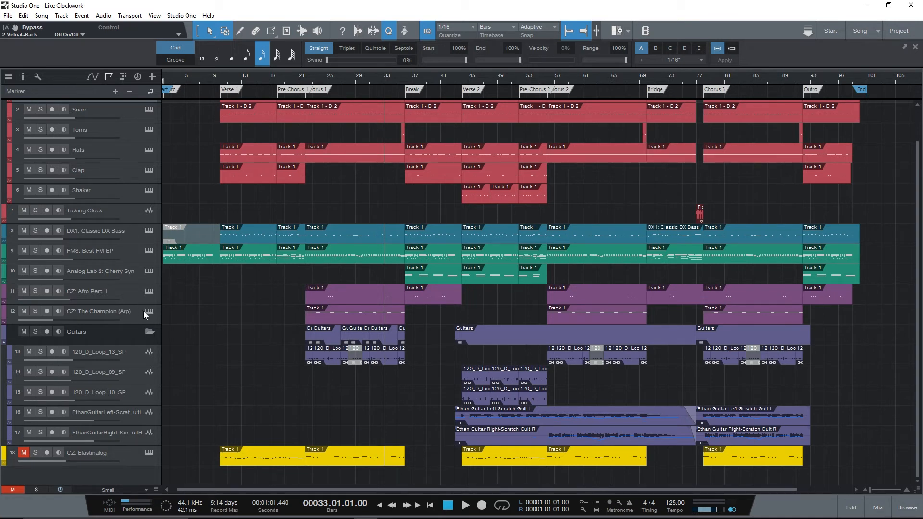
click(35, 292)
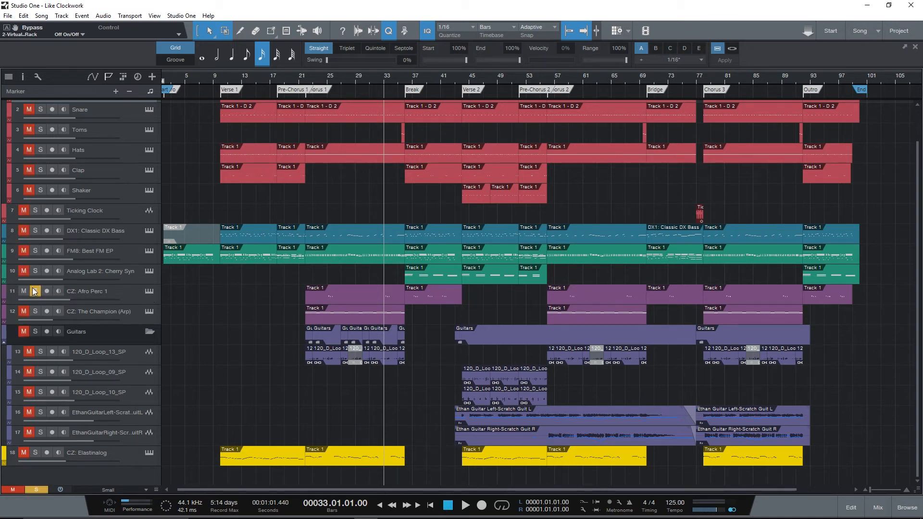
key(space)
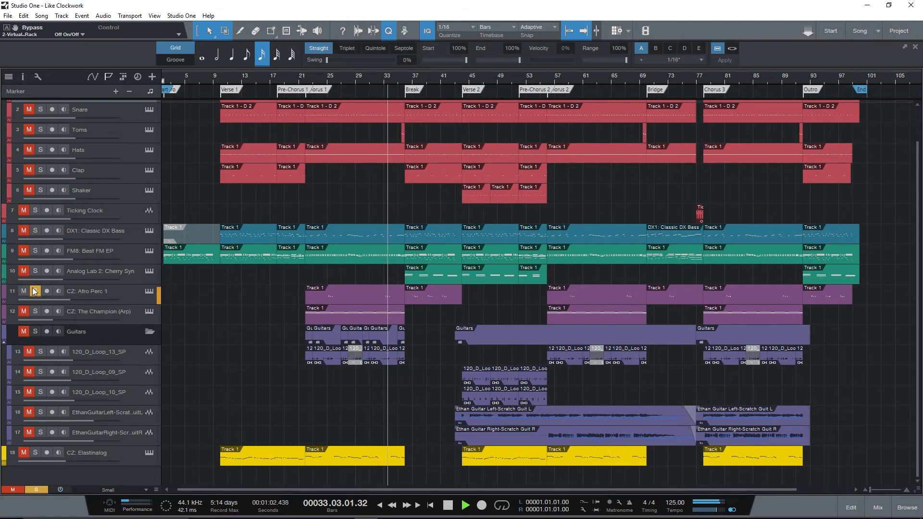
key(space)
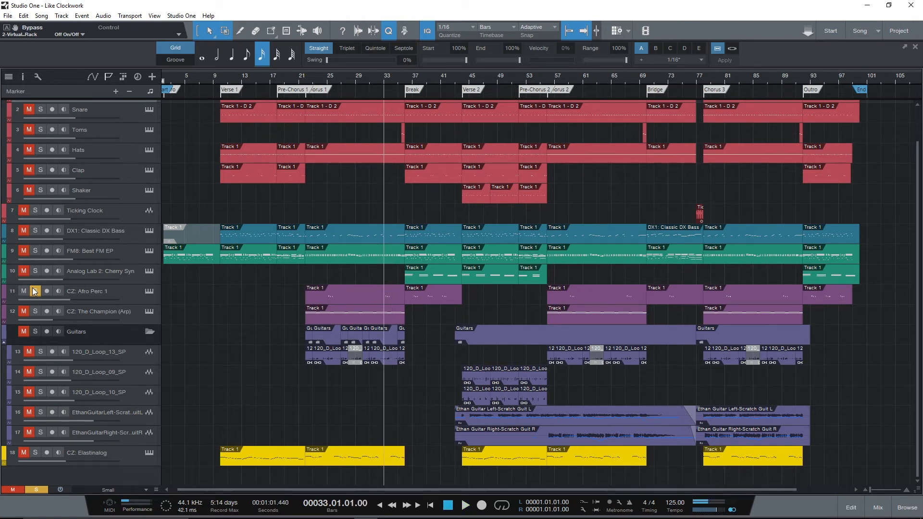
click(35, 291)
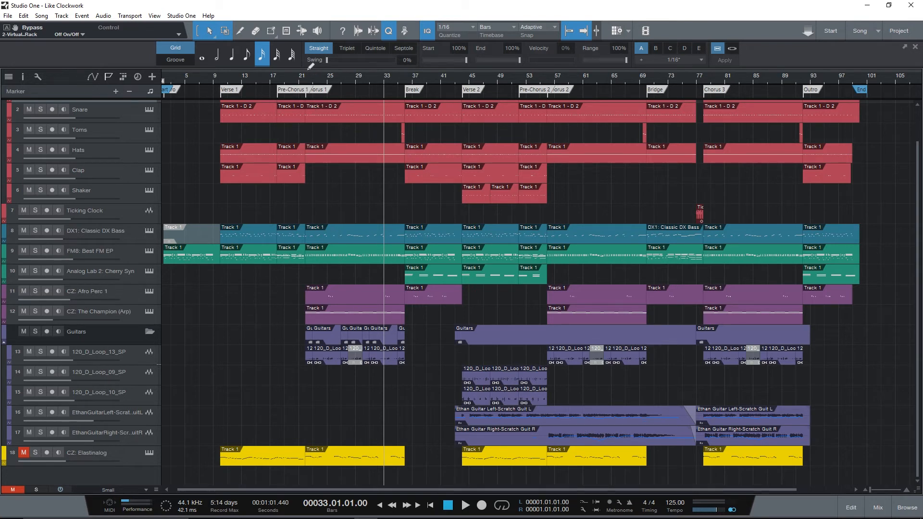
- Solo the FM8: Best FM EP and 120_D_Loop_13_SP tracks and play them from bar 21 into Chorus 1
click(300, 78)
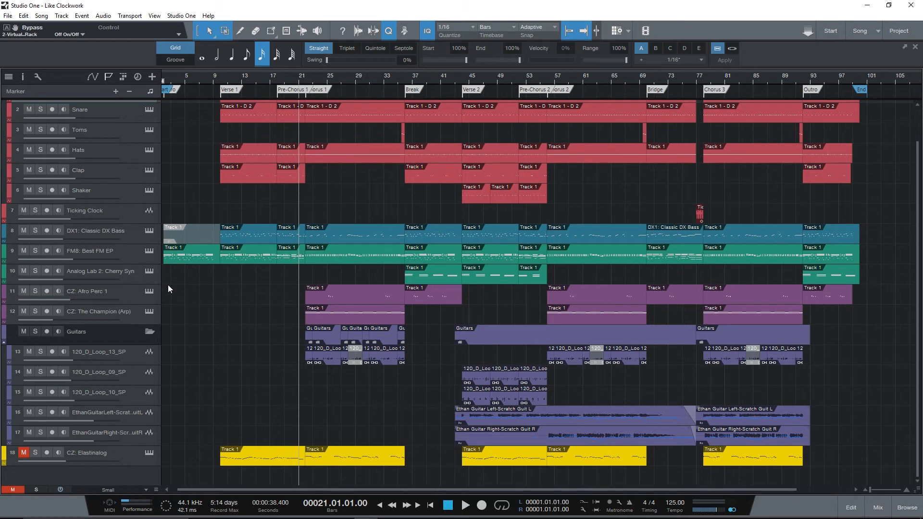
click(35, 250)
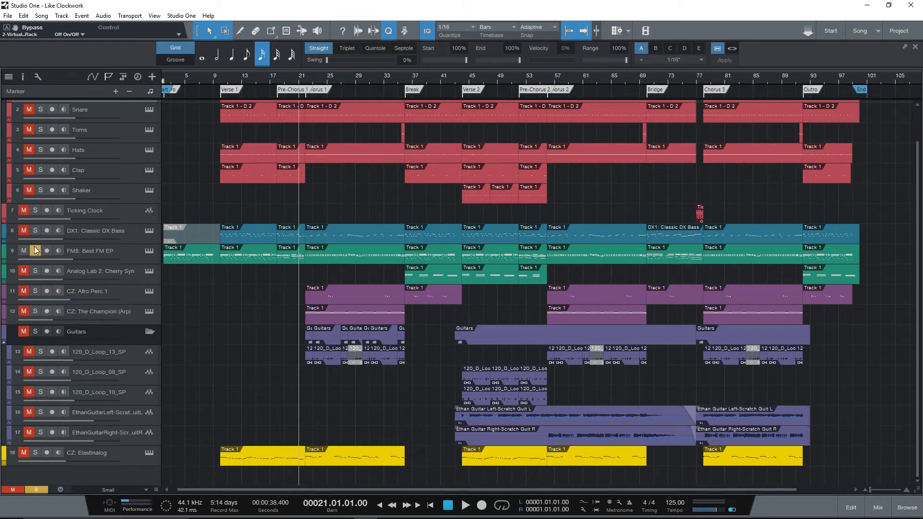
click(39, 350)
key(space)
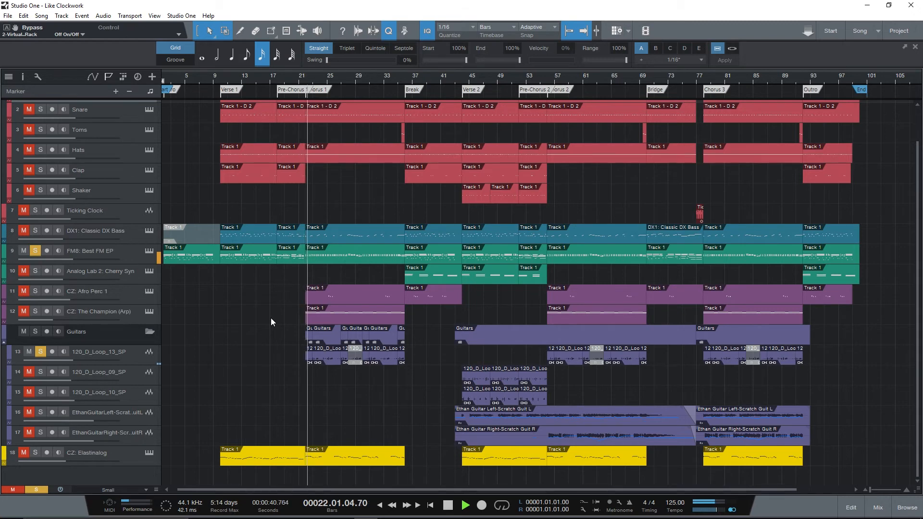
- Show the inspector for the 120_D_Loop_13_SP track, clear the FM8 solo to hear the loop alone, and stop playback
click(129, 355)
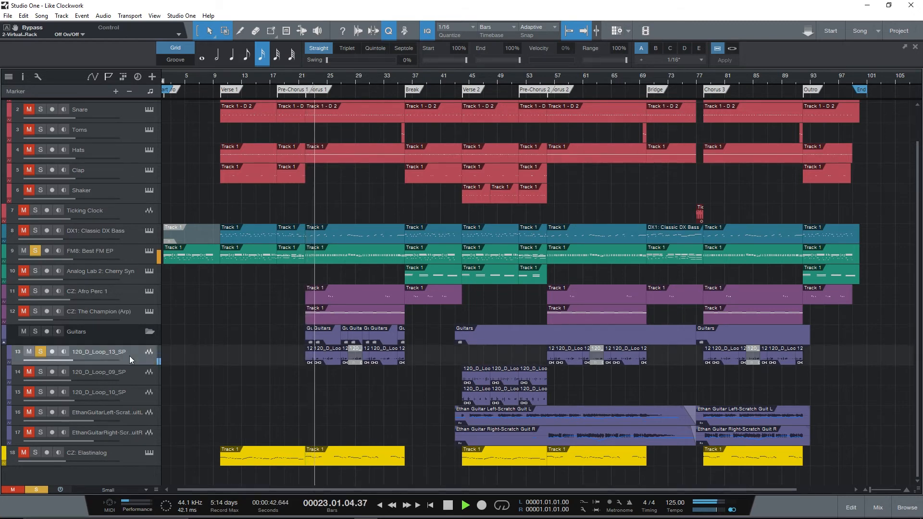
key(F4)
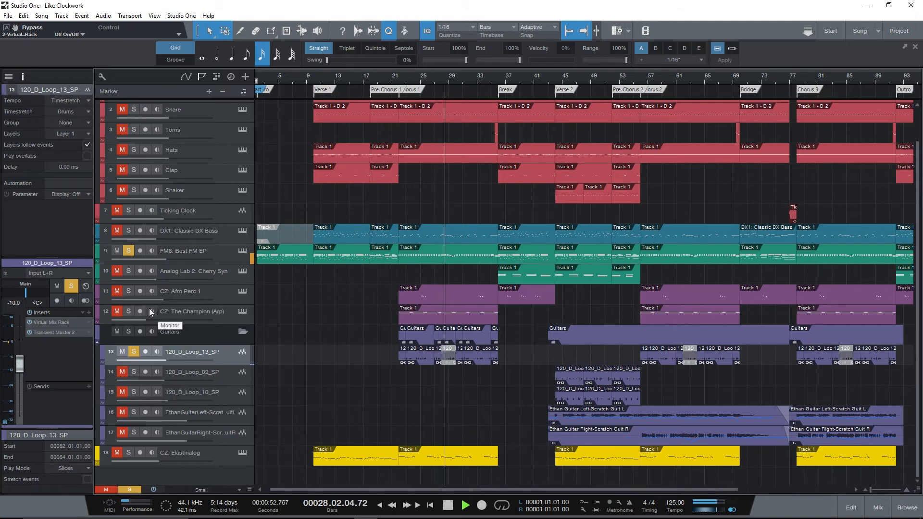
click(128, 251)
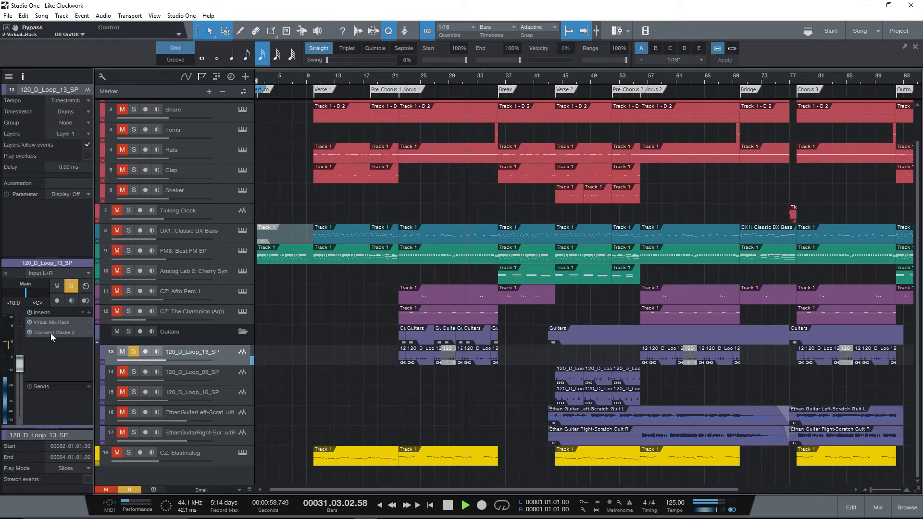
key(space)
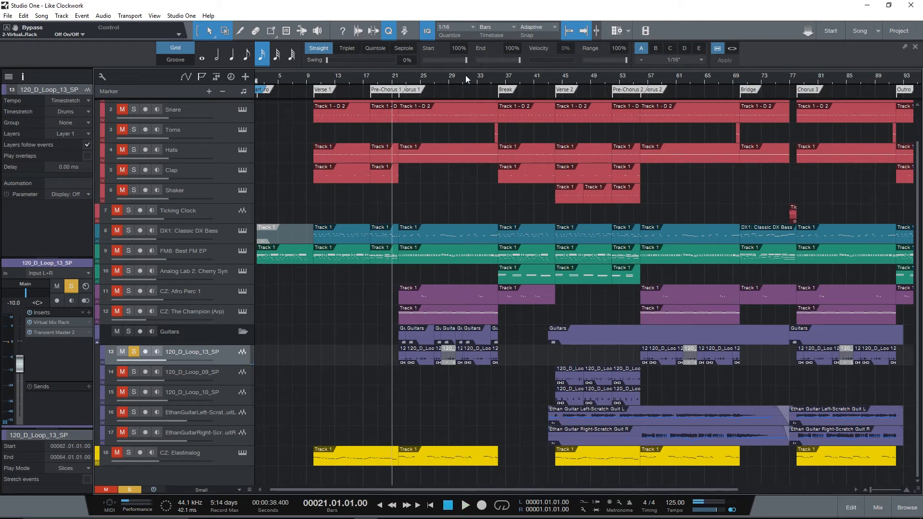
- Deactivate the Transient Master 2 insert on the 120_D_Loop_13_SP track and play the soloed loop from bar 29
click(461, 79)
click(444, 80)
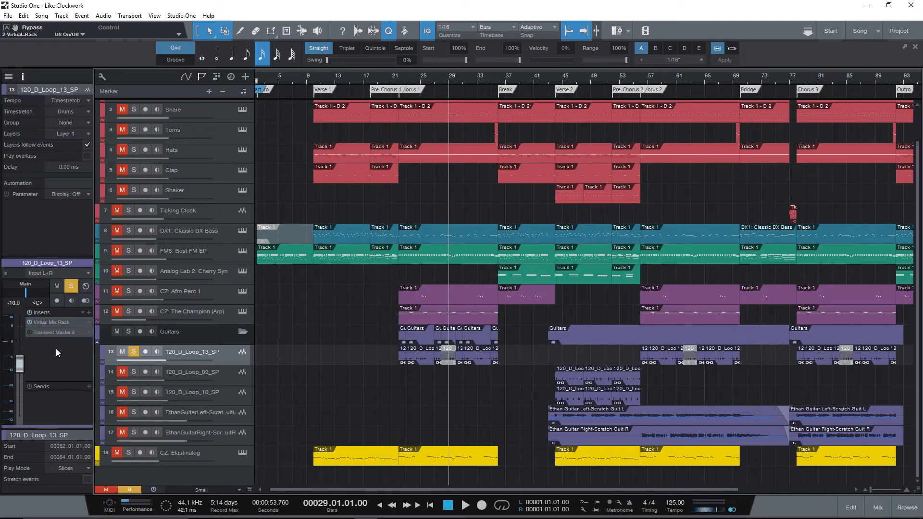
key(space)
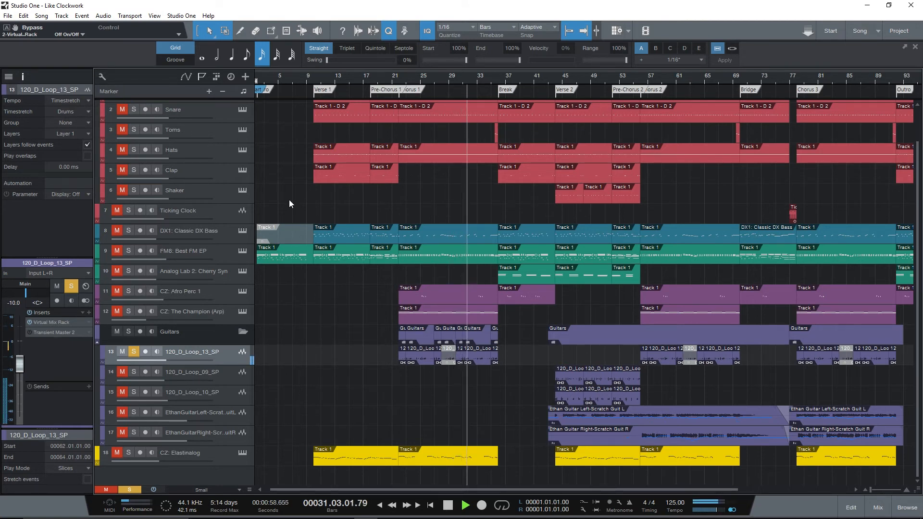
key(space)
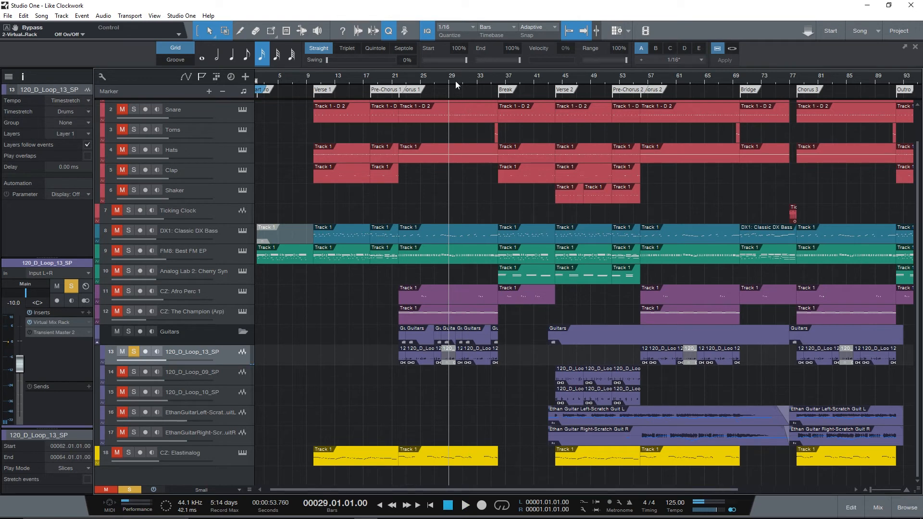
- Reactivate and open Transient Master 2, bypass it, and play the loop from bar 30 without the effect
click(454, 80)
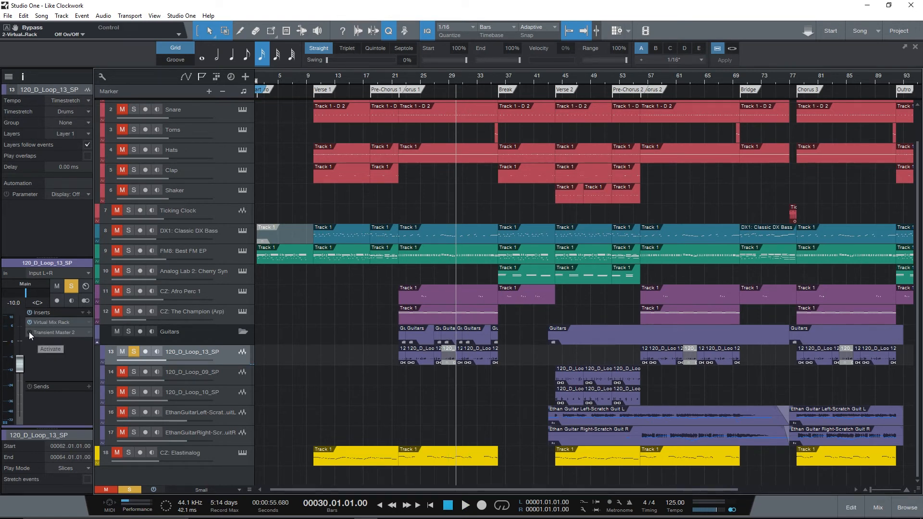
click(55, 334)
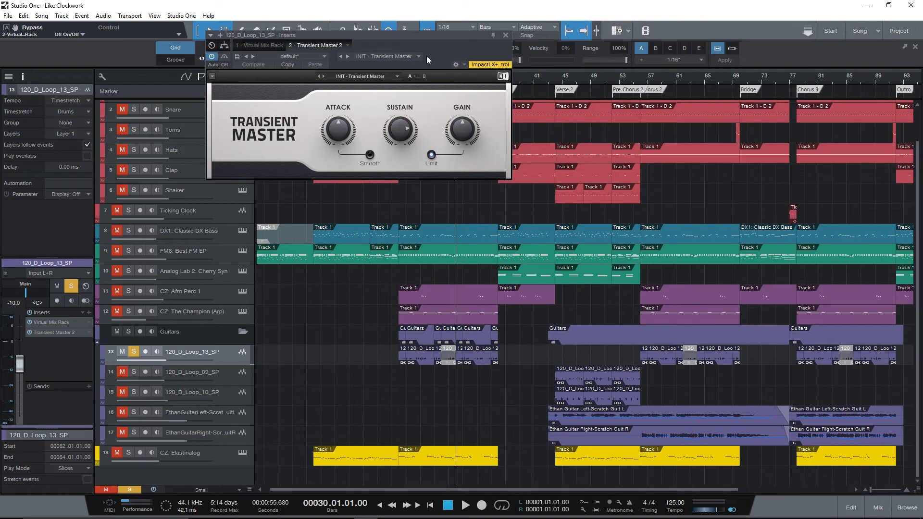
mouse_move(399, 130)
click(227, 56)
key(space)
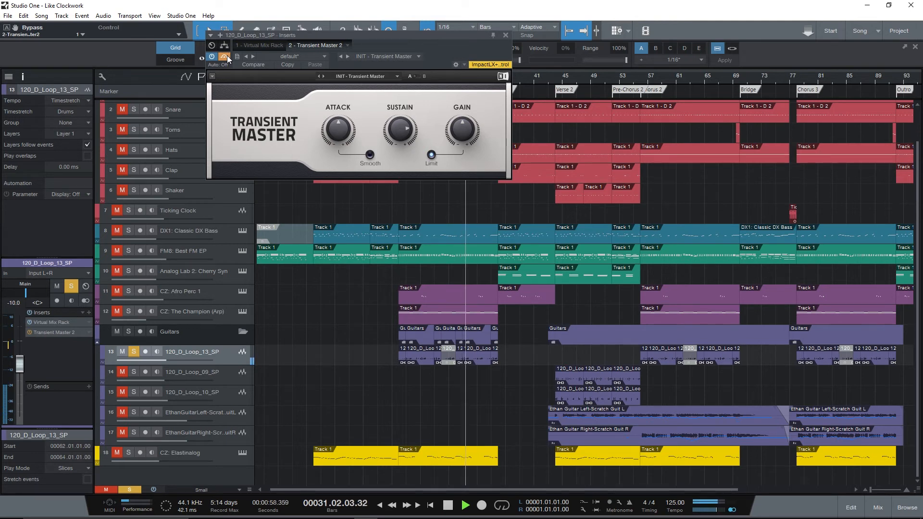
key(space)
- Turn off the Transient Master 2 bypass, play the loop from bar 30 with the effect, and close the plug-in
click(224, 56)
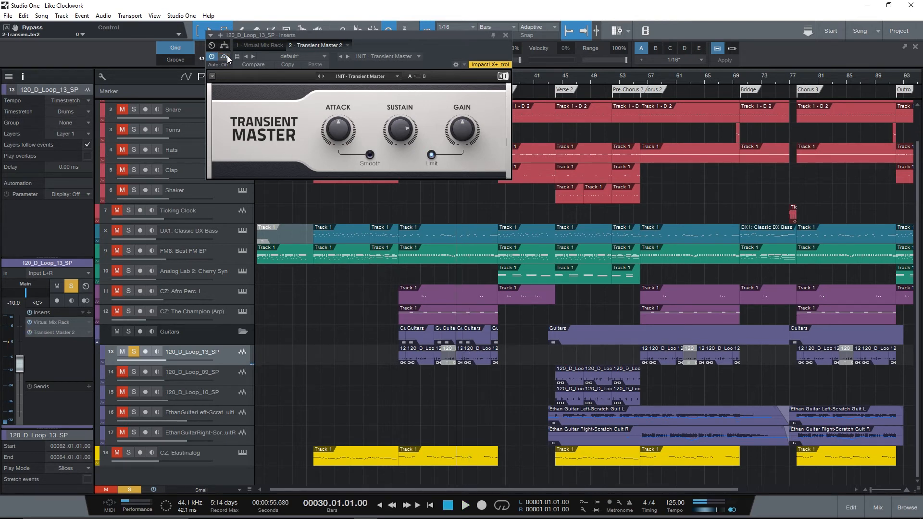
key(space)
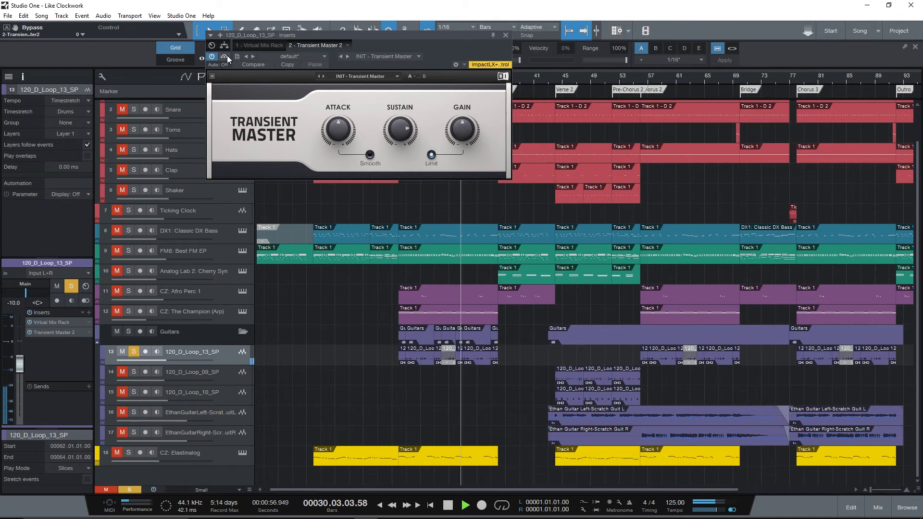
key(space)
click(505, 36)
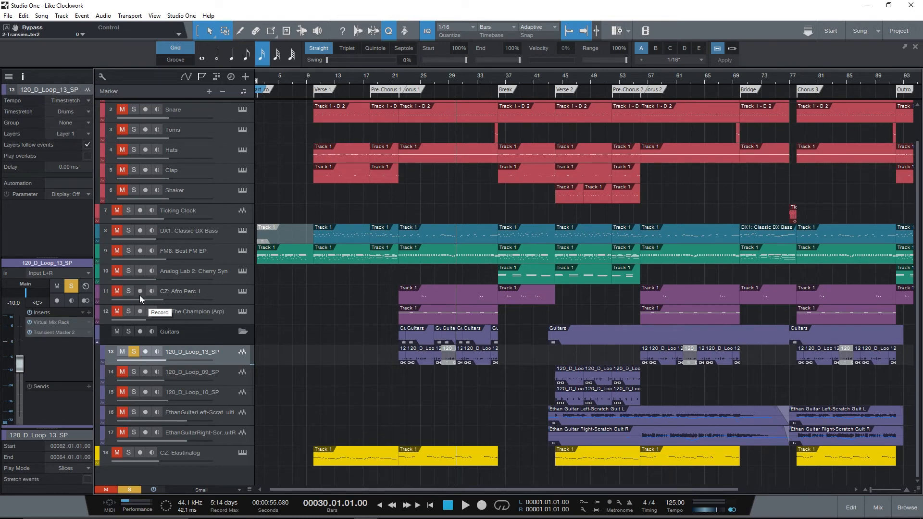
- Clear the solo of 120_D_Loop_13_SP, move the playback position to bar 42, and mute the two scratch guitar tracks
click(134, 352)
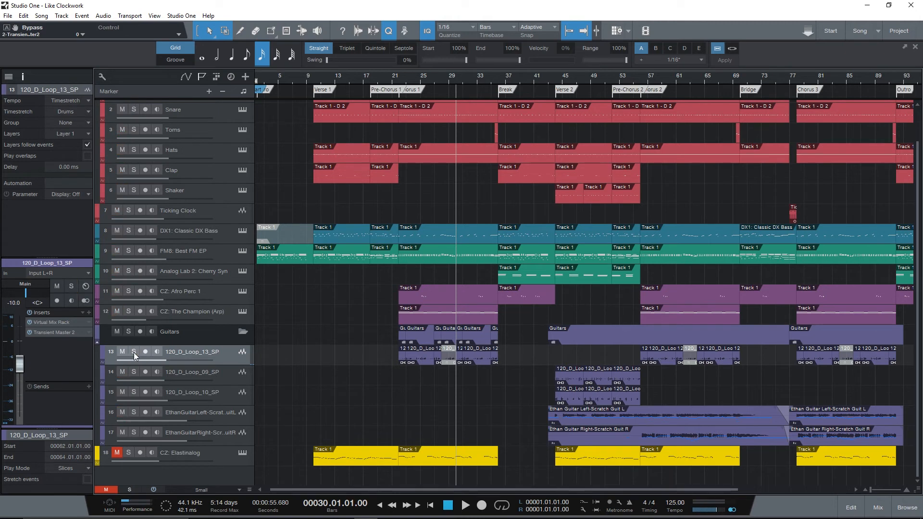
click(541, 80)
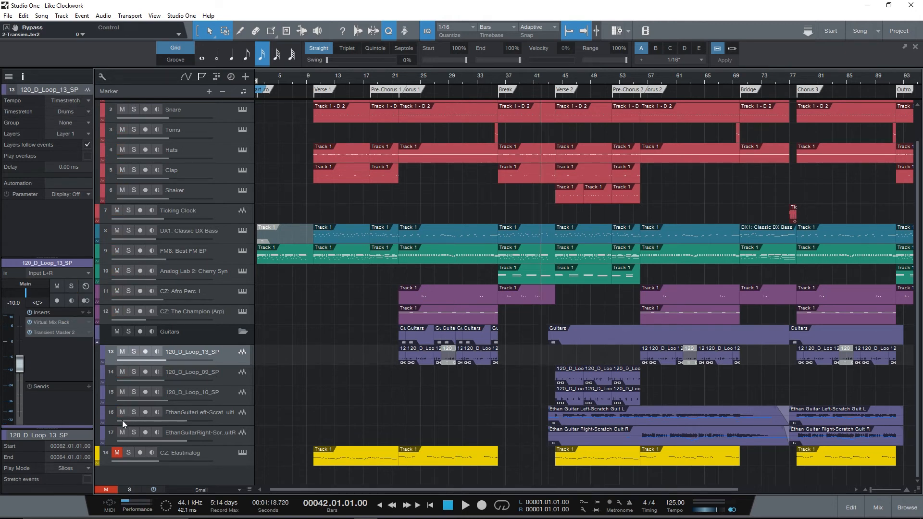
drag(122, 414, 122, 432)
- Solo only the Analog Lab 2: Cherry Syn track, move playback to bar 36, and examine its Analog Lab preset
click(129, 250)
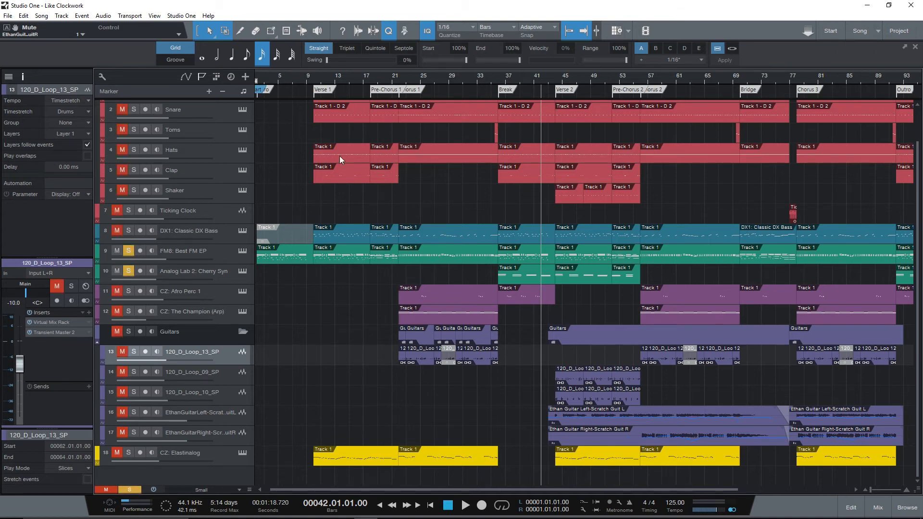
click(496, 76)
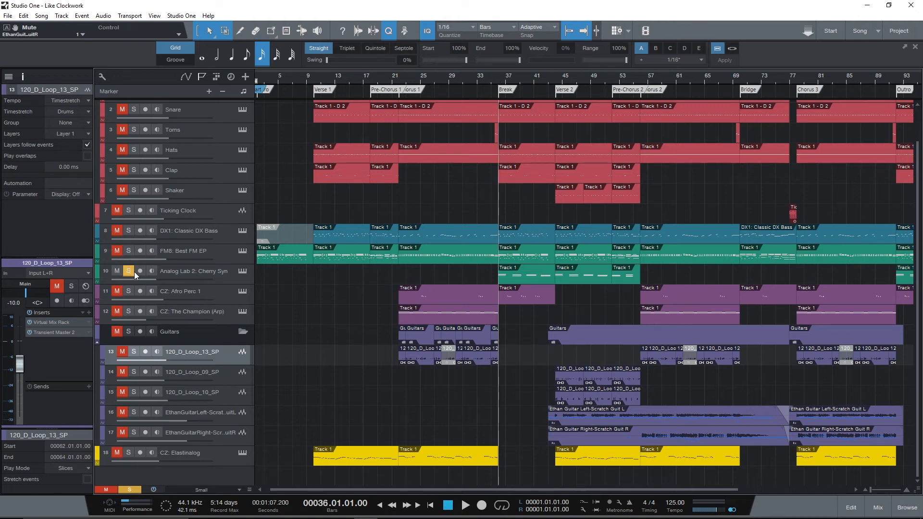
click(242, 272)
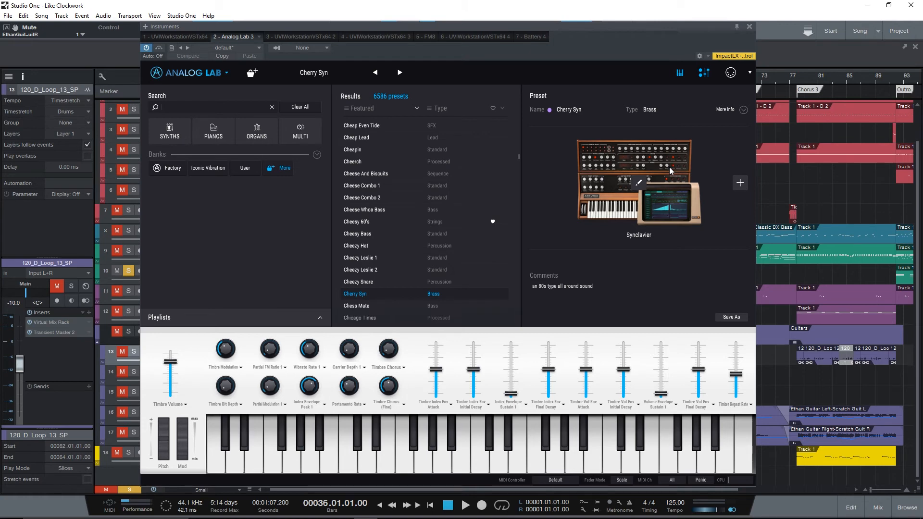
click(748, 27)
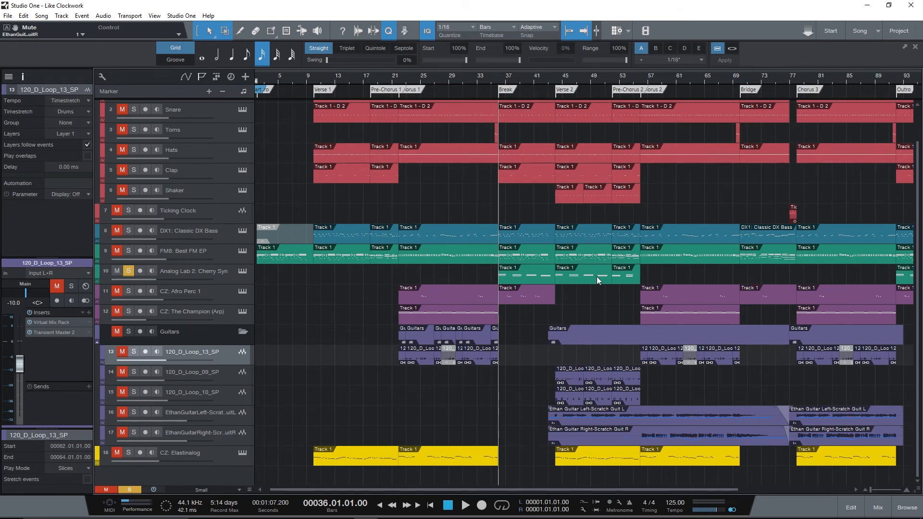
- Play the Cherry Syn track alone from bar 36, and again with the DX1 bass and FM8 tracks soloed too
key(space)
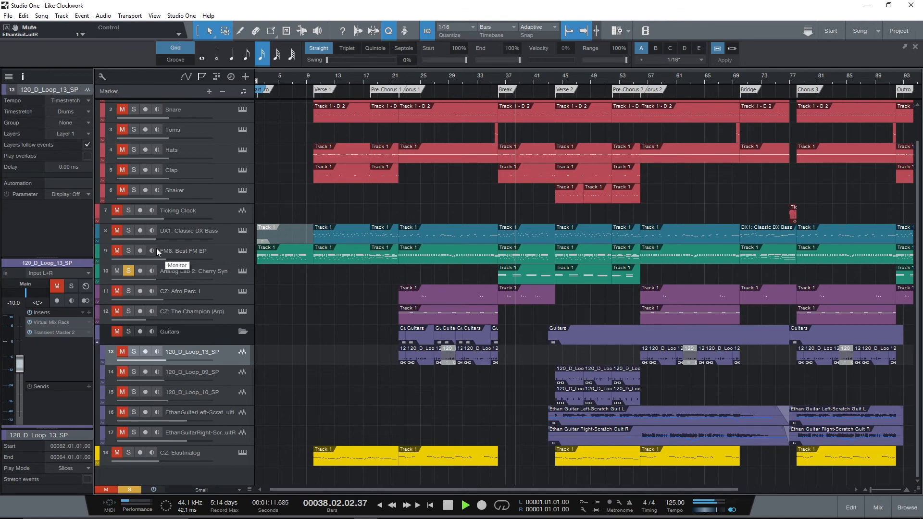
key(space)
click(129, 250)
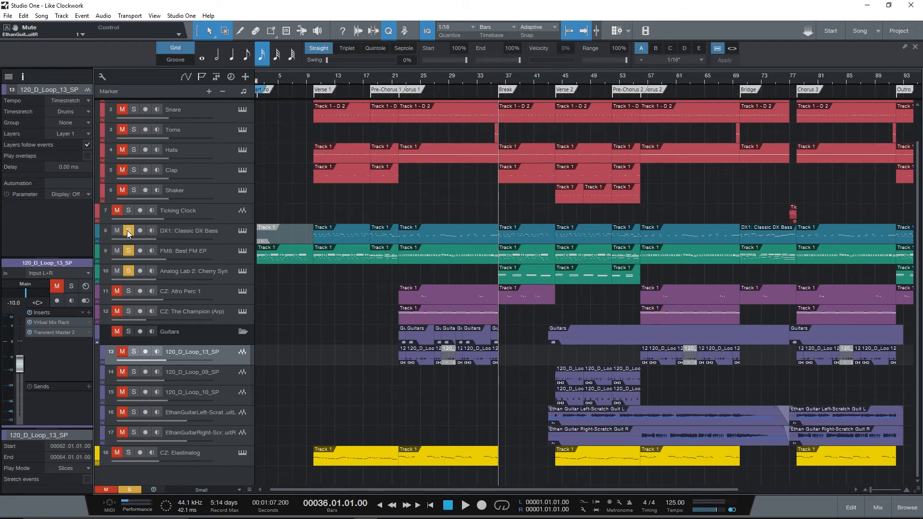
key(space)
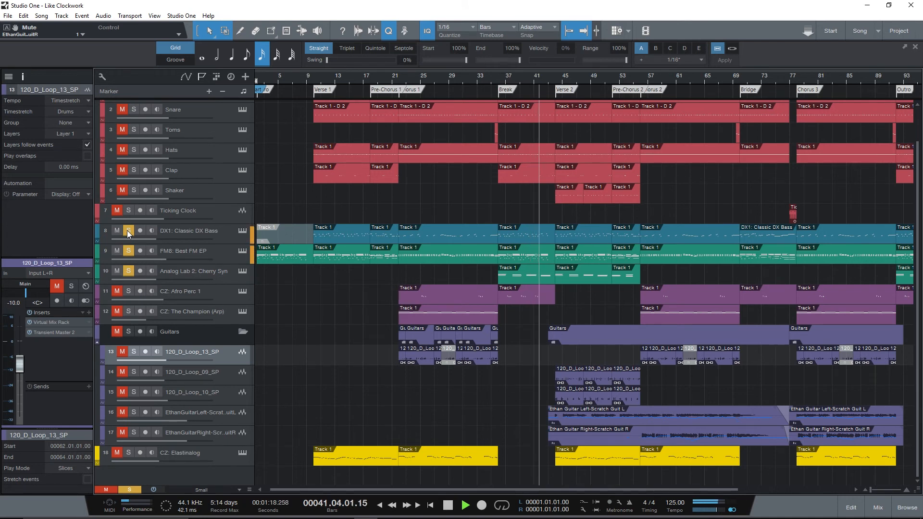
key(space)
- Open the Virtual Mix Rack insert on the Cherry Syn track, bypass it, and play from bar 36 unprocessed
click(215, 270)
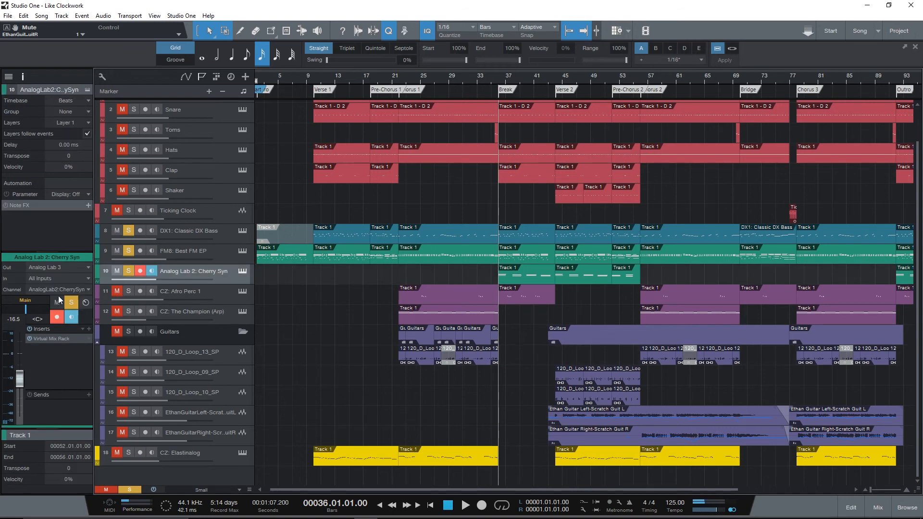
click(50, 339)
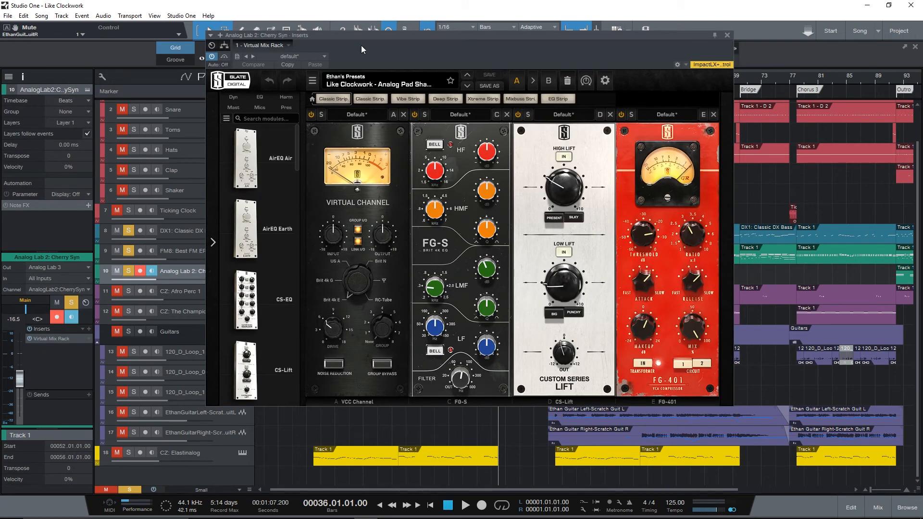
drag(361, 45, 452, 96)
click(309, 108)
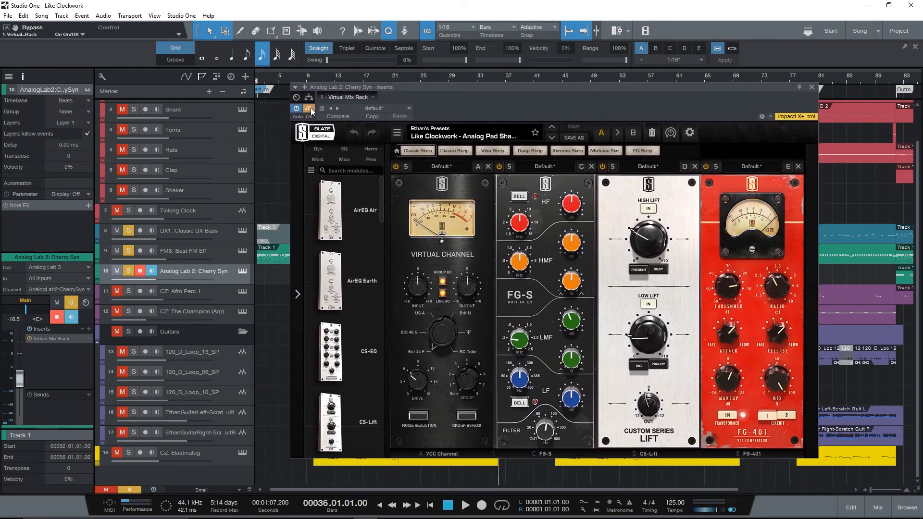
key(space)
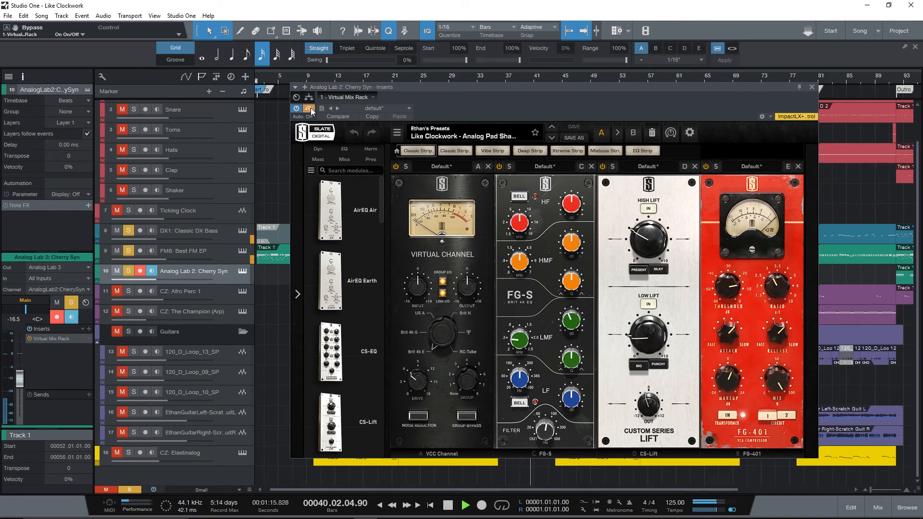
key(space)
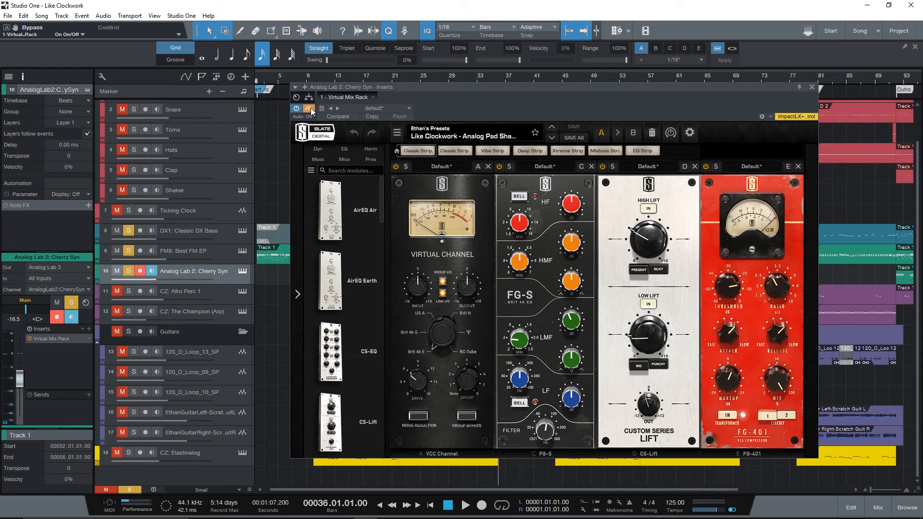
- Turn off the Virtual Mix Rack bypass, play from bar 36 with the processing, and close the plug-in
click(310, 108)
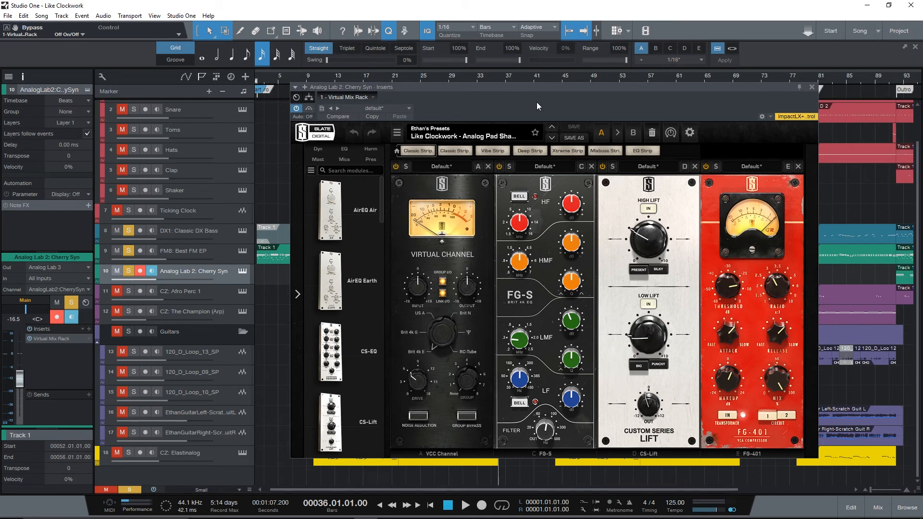
key(space)
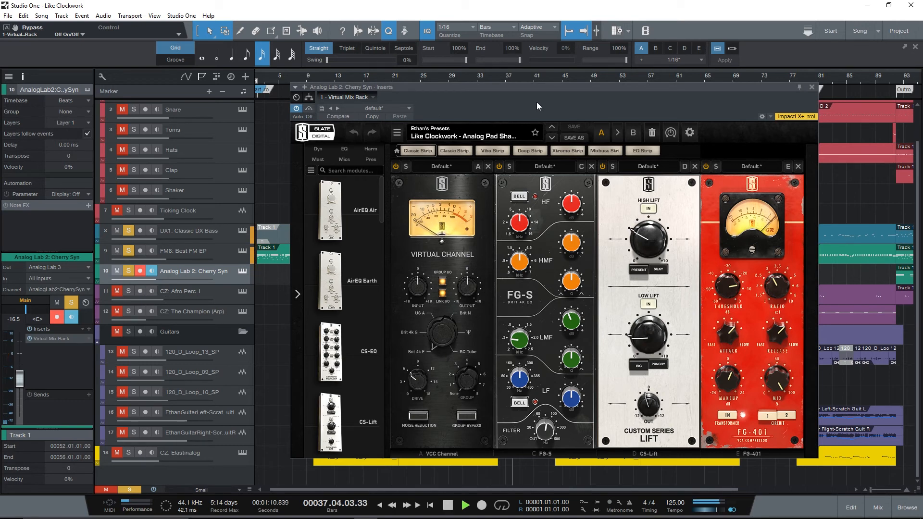
key(space)
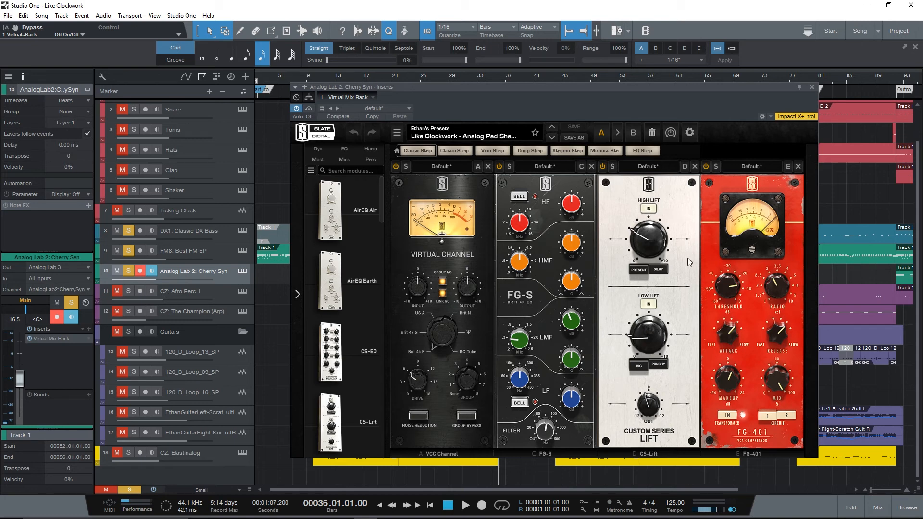
click(811, 88)
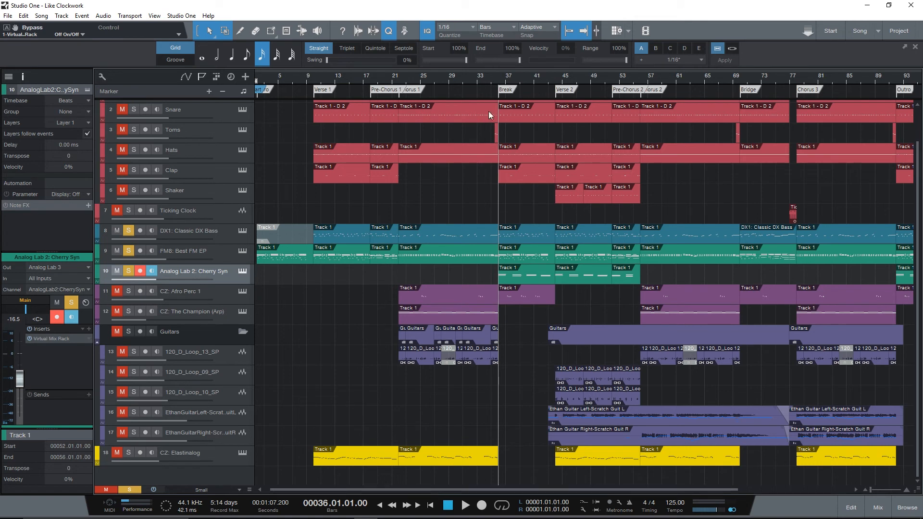
- Add 120_D_Loop_09_SP and 120_D_Loop_10_SP to the soloed tracks and play them from bar 43 into Verse 2
click(549, 83)
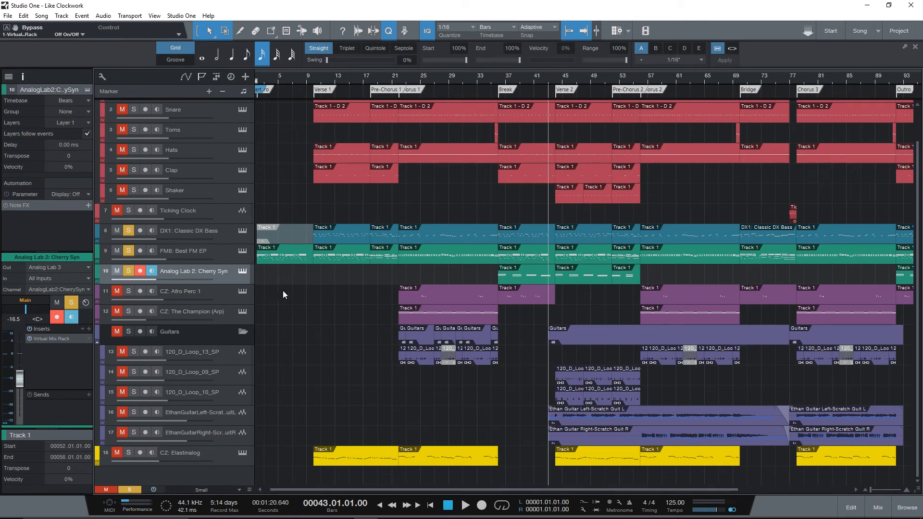
click(135, 371)
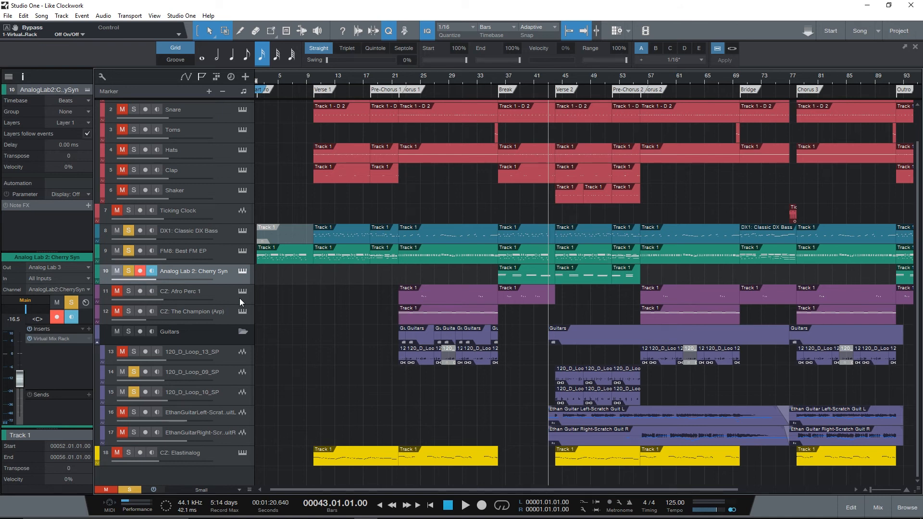
key(space)
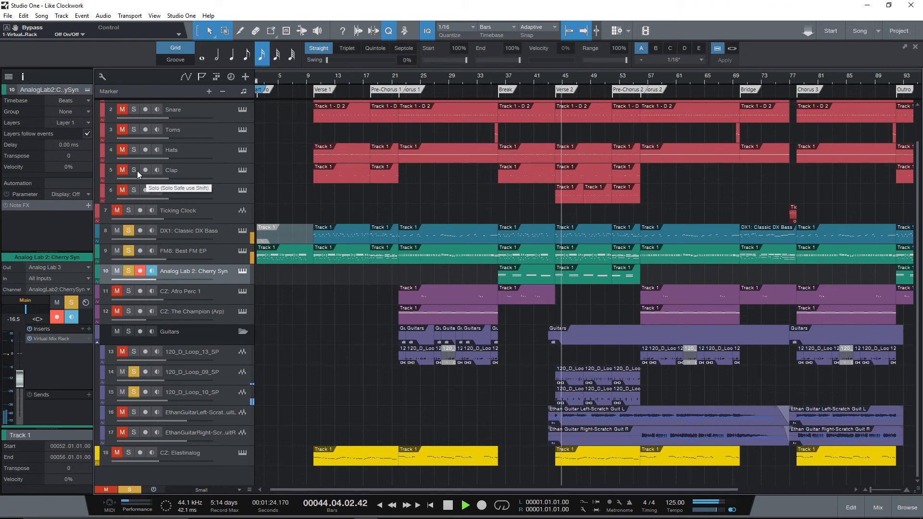
scroll(137, 171, up, 2)
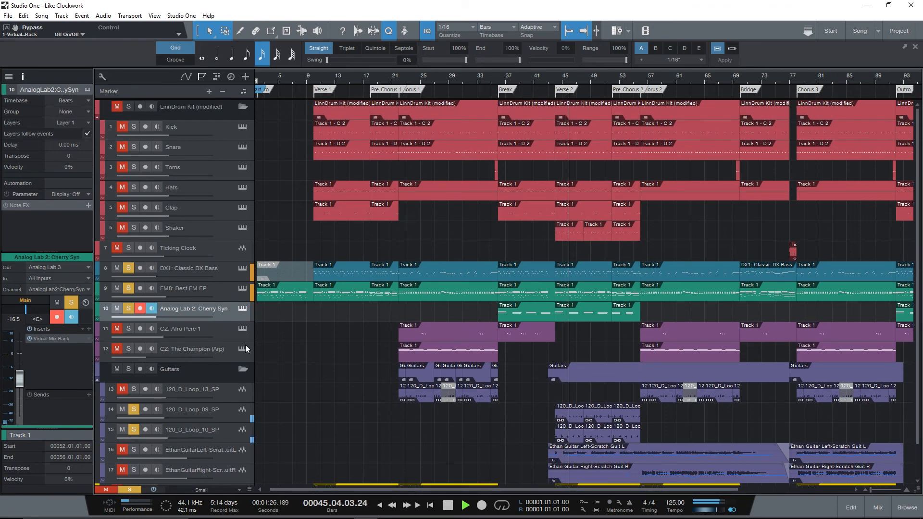
- During playback, clear the solos of Cherry Syn, DX1 bass and FM8 one by one, and finally those of both loops
click(131, 307)
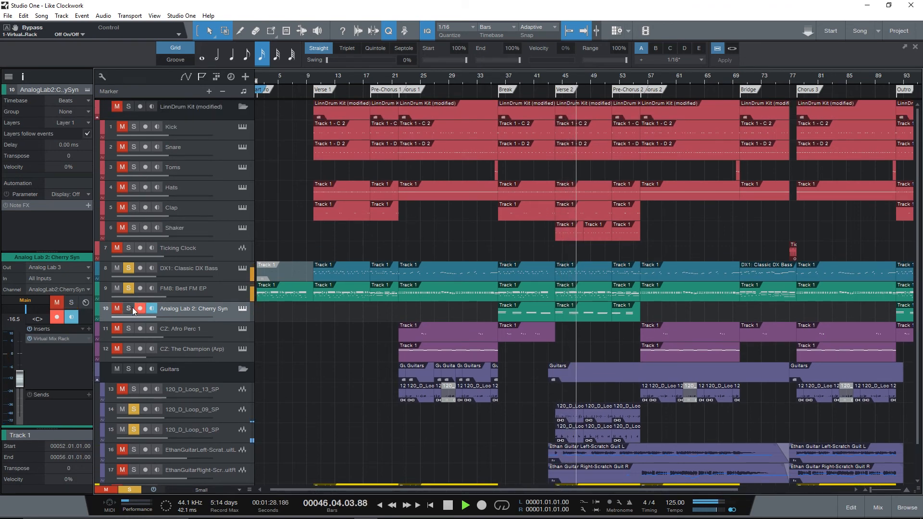
click(129, 269)
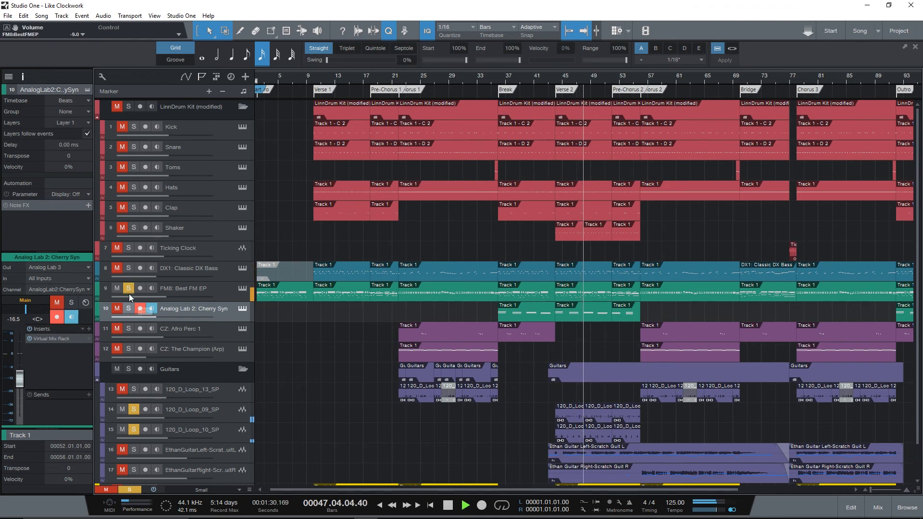
click(129, 288)
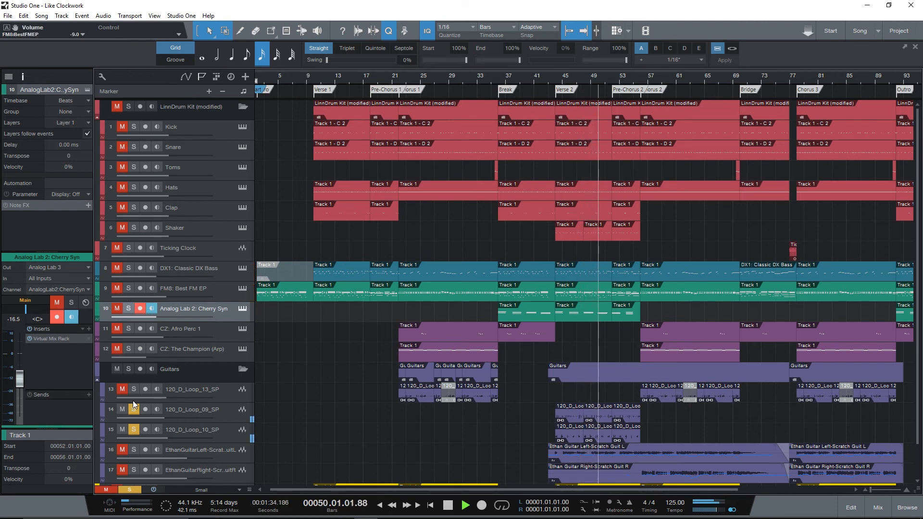
key(ctrl+shift+s)
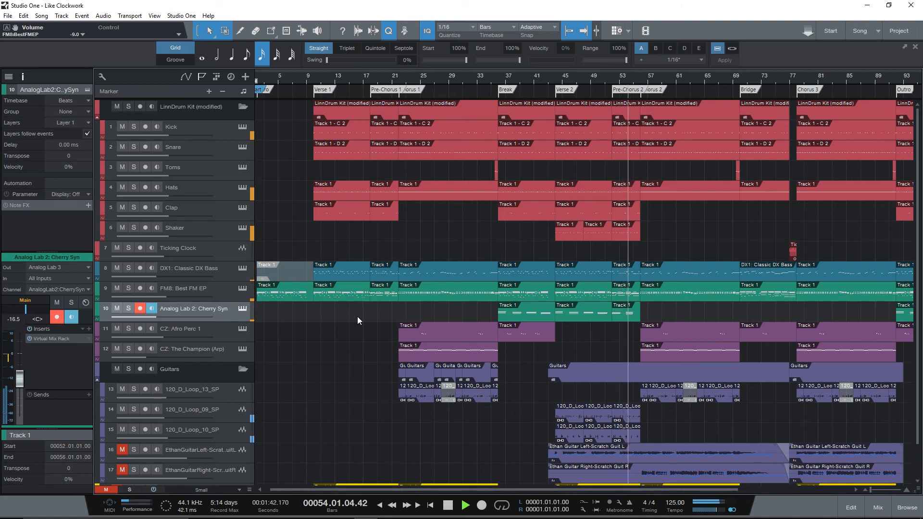
- Unmute the left and right scratch guitar tracks, mute 120_D_Loop_09_SP and 120_D_Loop_10_SP, and play the song from bar 43
key(space)
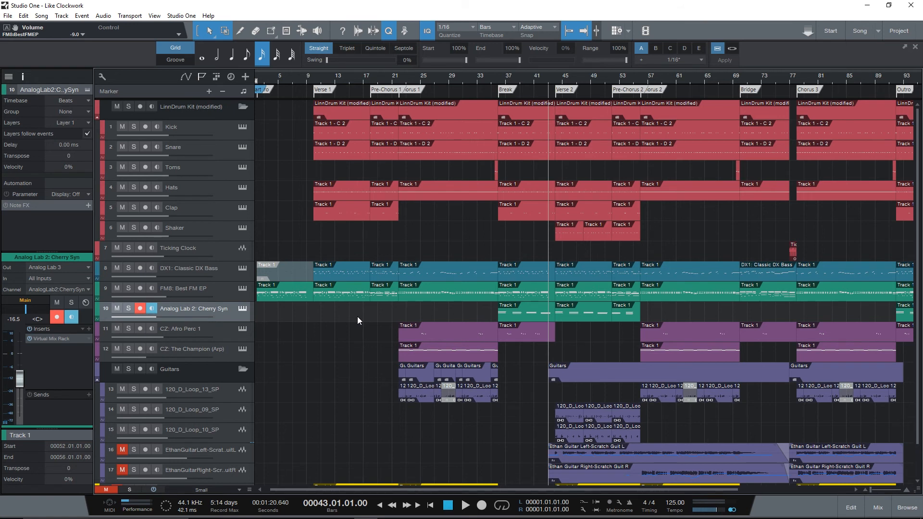
scroll(348, 319, down, 2)
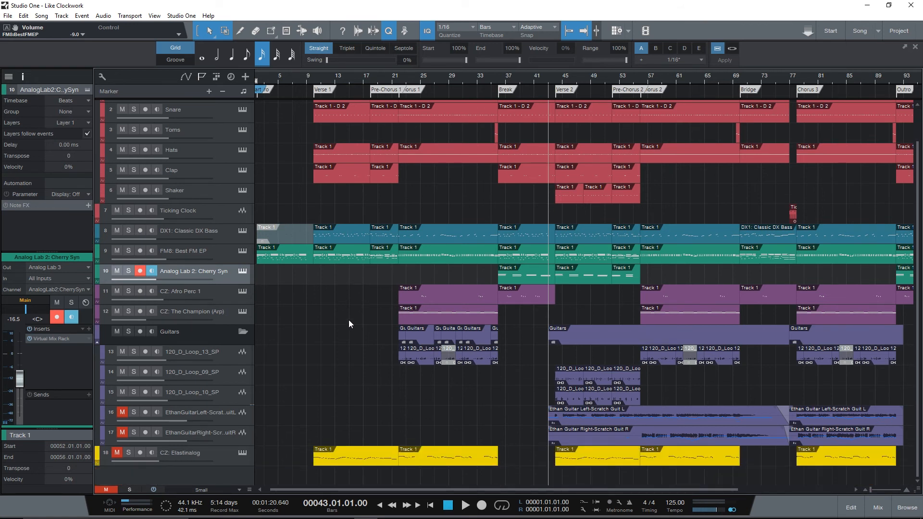
click(122, 412)
click(122, 371)
click(122, 392)
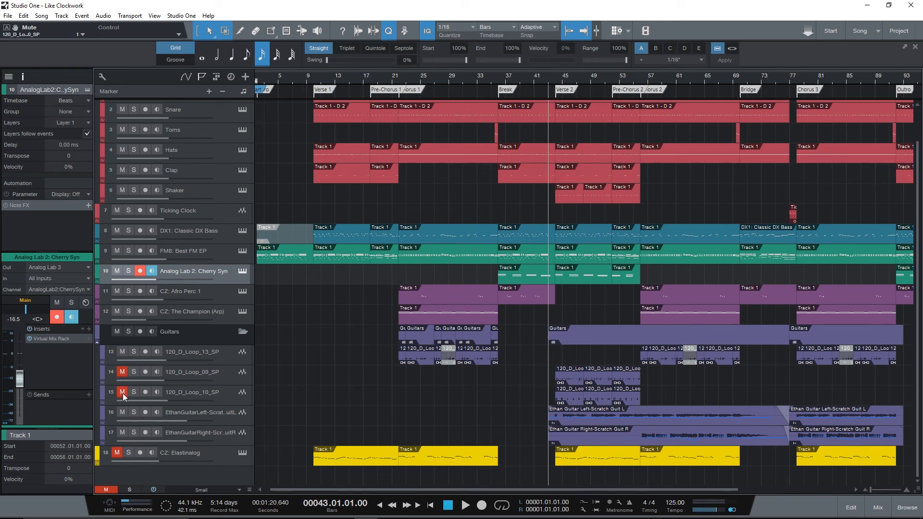
key(space)
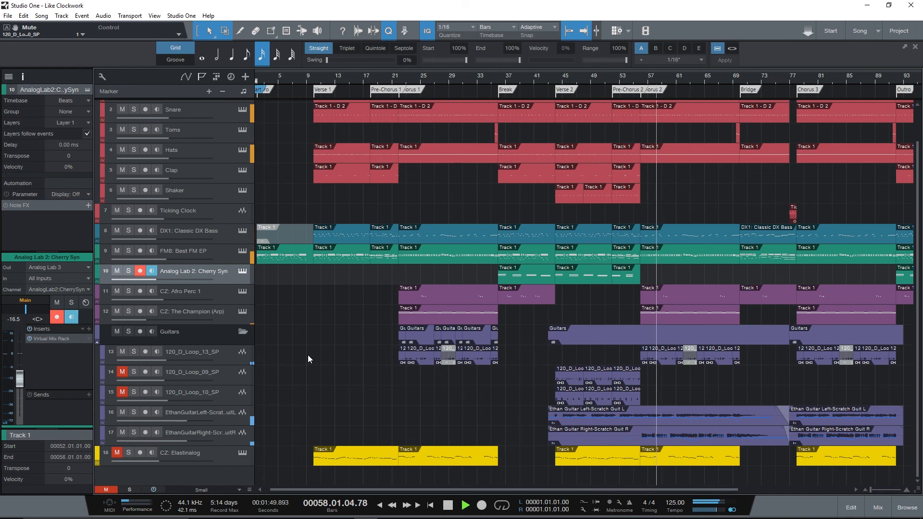
- During playback, mute 120_D_Loop_13_SP and audition both scratch guitar tracks soloed, then return to the full mix and stop
click(118, 351)
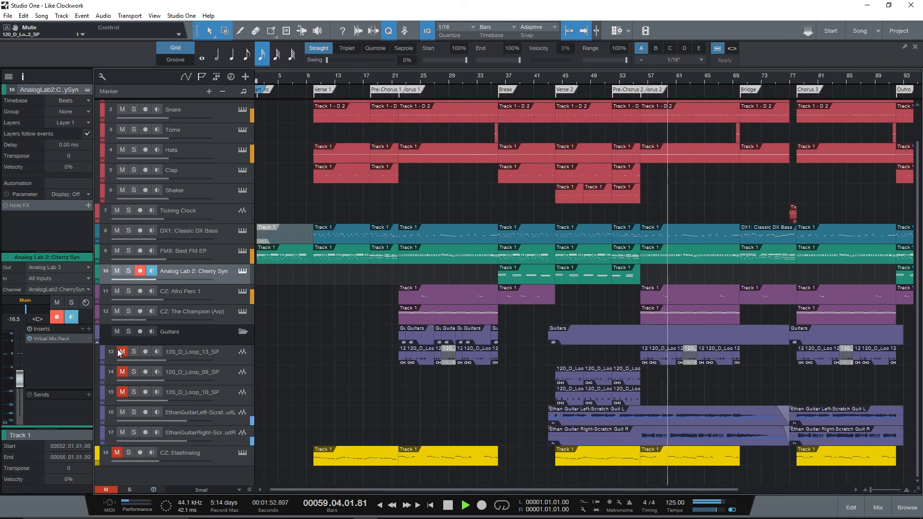
click(137, 413)
click(135, 433)
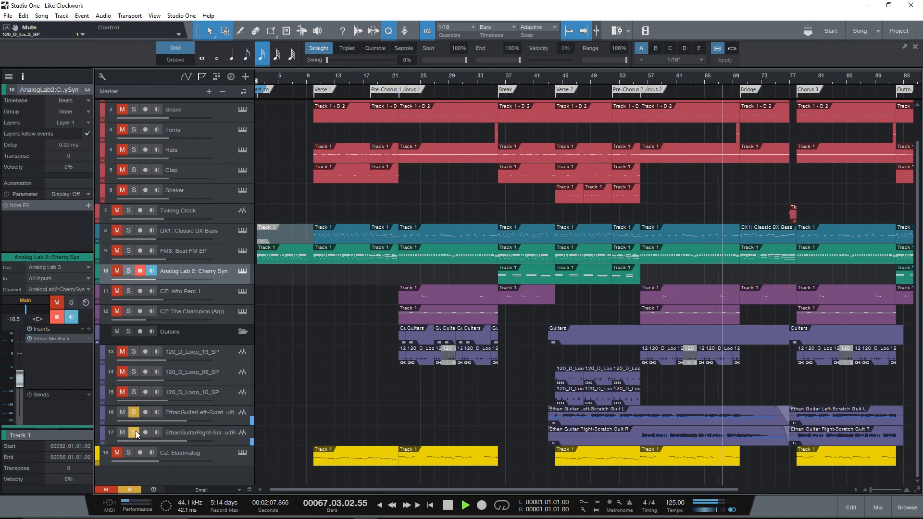
click(135, 430)
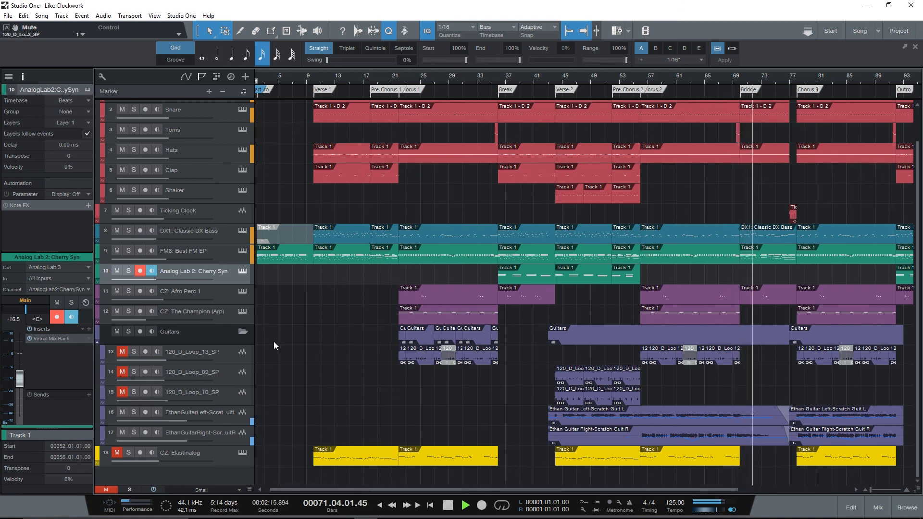
key(space)
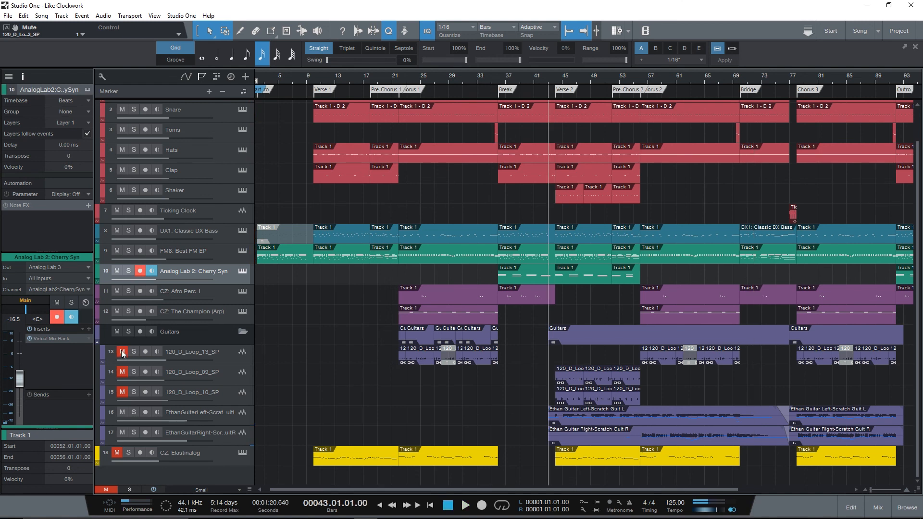
- Unmute 120_D_Loop_13_SP, 120_D_Loop_09_SP and 120_D_Loop_10_SP, and return the playhead to the start of the song
drag(123, 353, 124, 385)
key(Home)
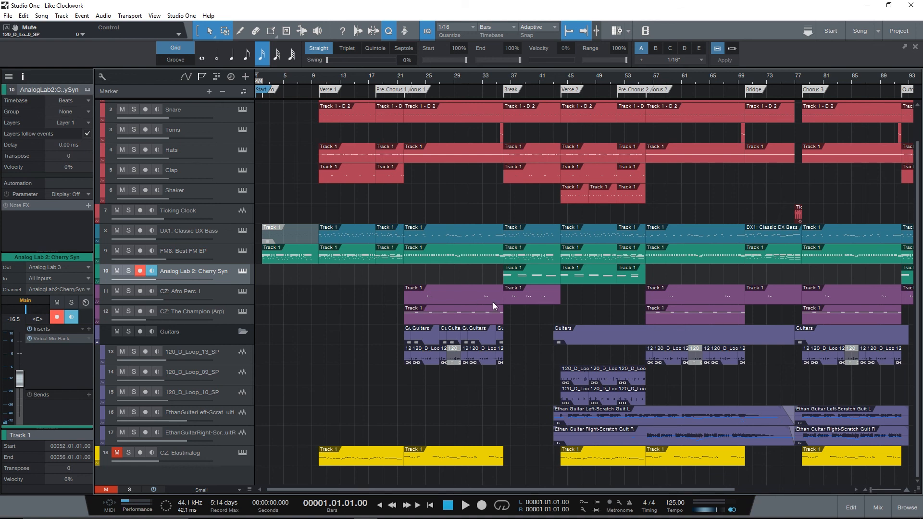
scroll(411, 317, up, 2)
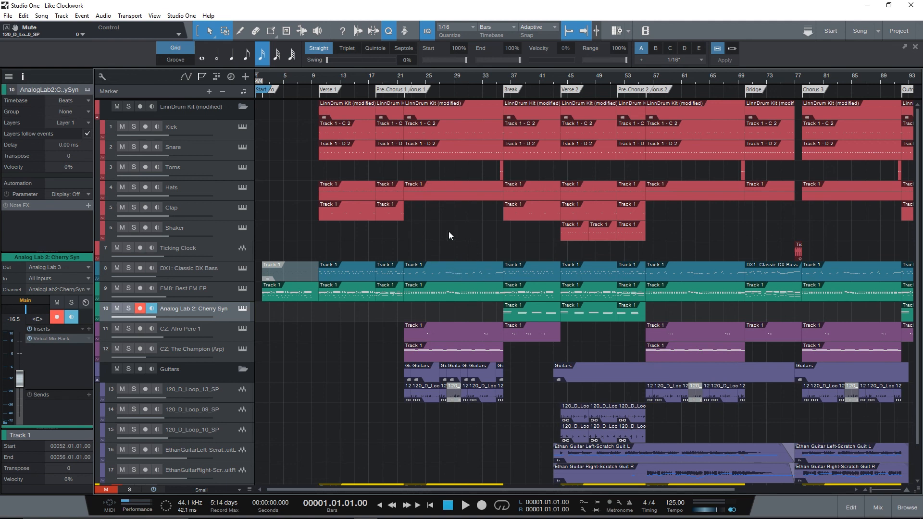
scroll(449, 235, down, 1)
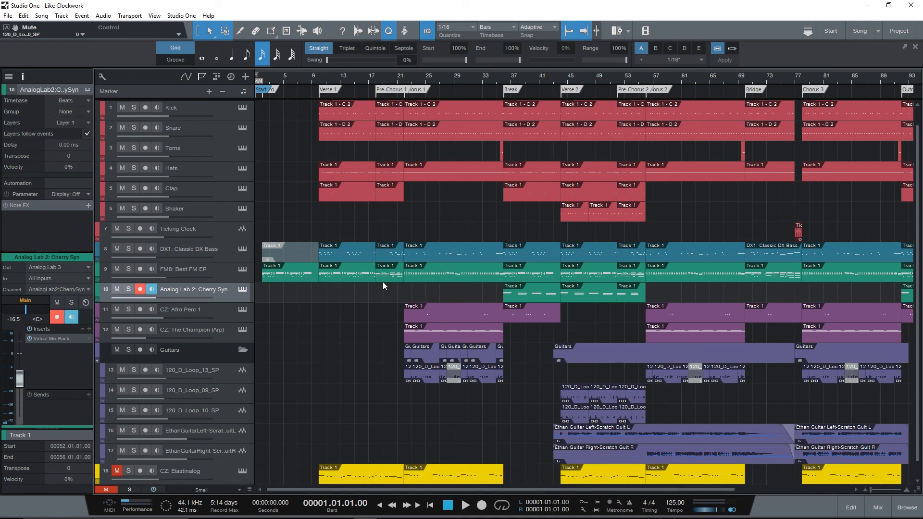
scroll(382, 283, down, 1)
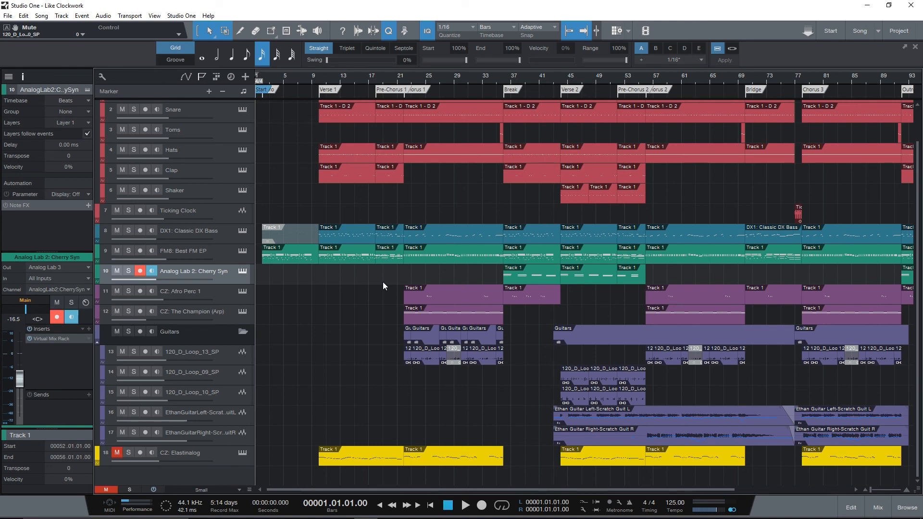
scroll(392, 409, up, 2)
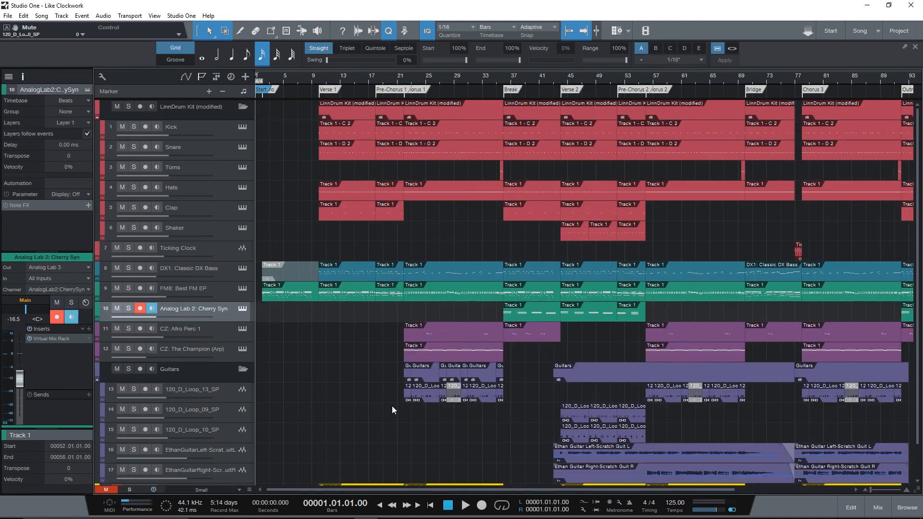